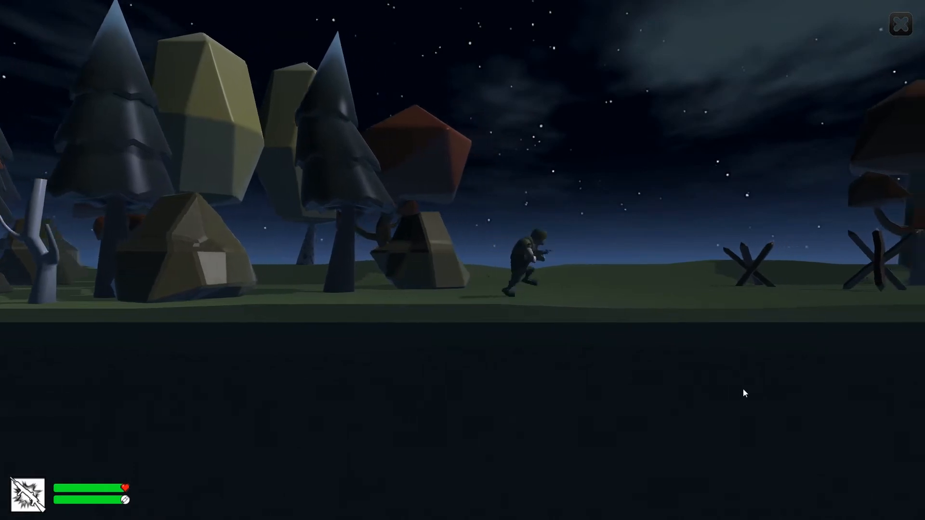
{"action": "key", "text": "space"}
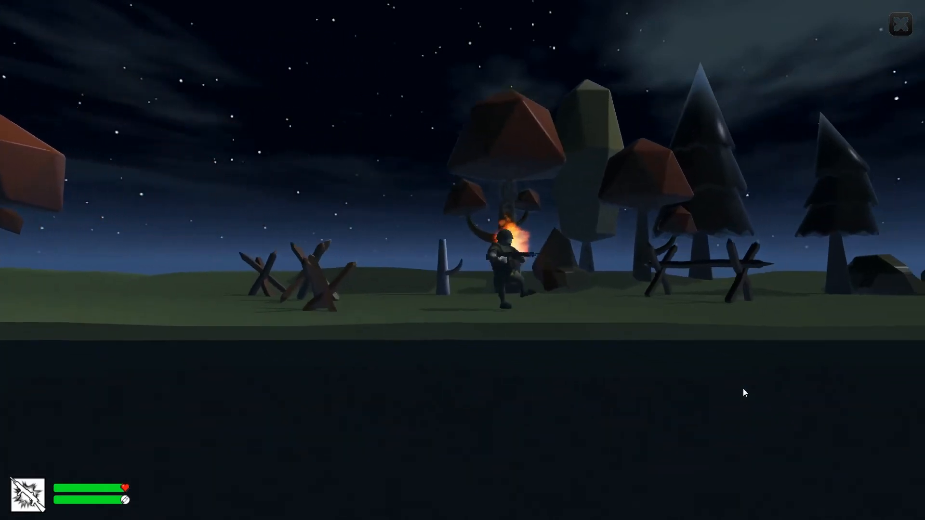
{"action": "left_click", "coordinate": [743, 388]}
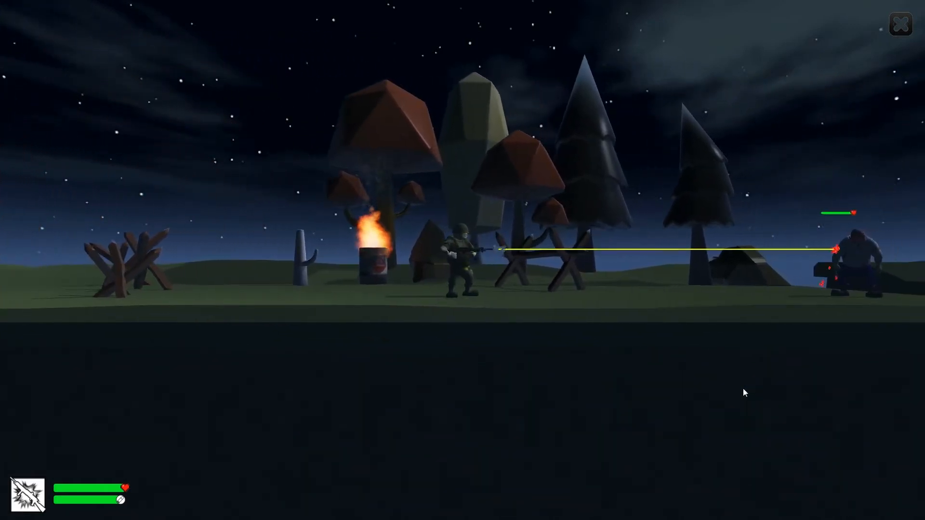
{"action": "key", "text": "d"}
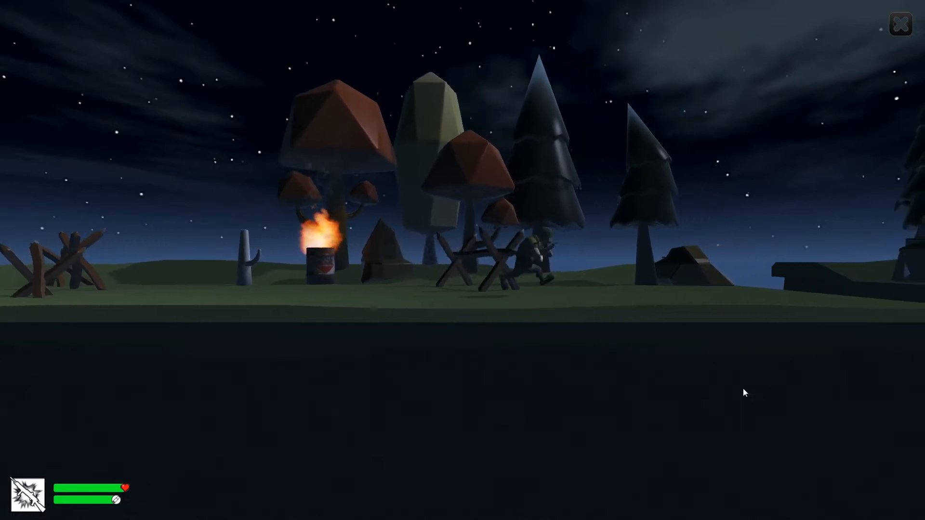
{"action": "key", "text": "space"}
{"action": "key", "text": "d"}
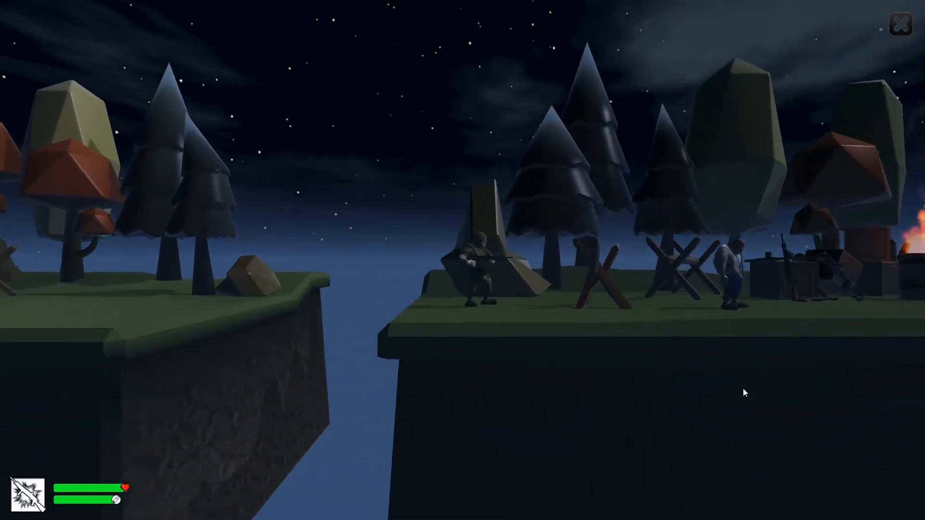
{"action": "key", "text": "space"}
{"action": "key", "text": "d"}
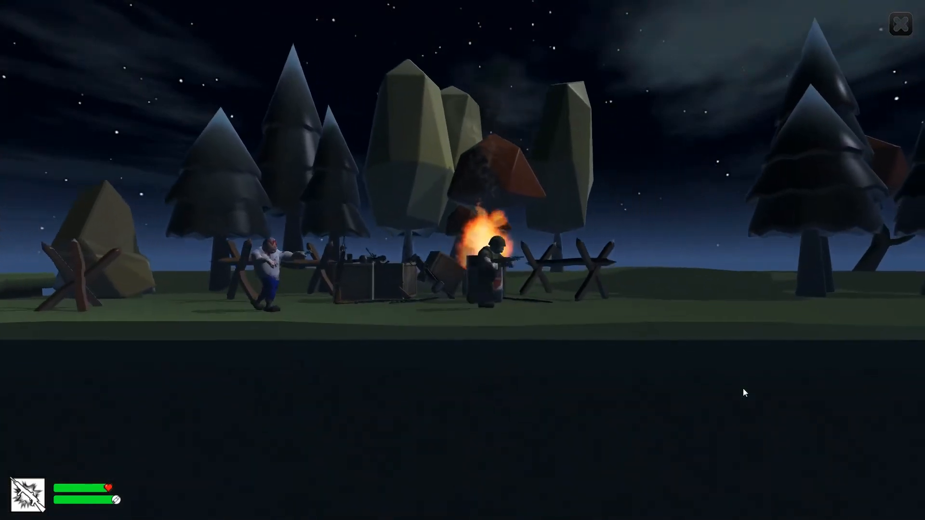
{"action": "key", "text": "a"}
{"action": "left_click", "coordinate": [743, 389]}
{"action": "left_click", "coordinate": [743, 389]}
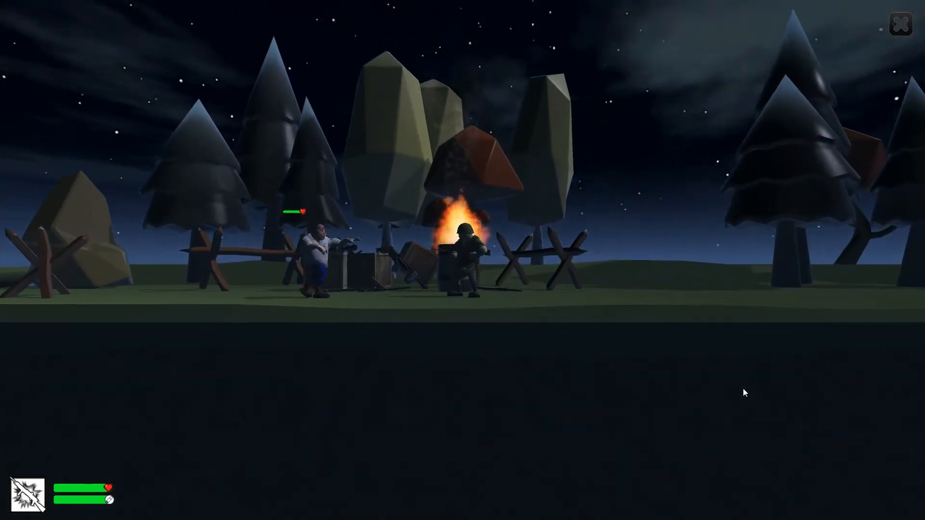
{"action": "left_click", "coordinate": [743, 389]}
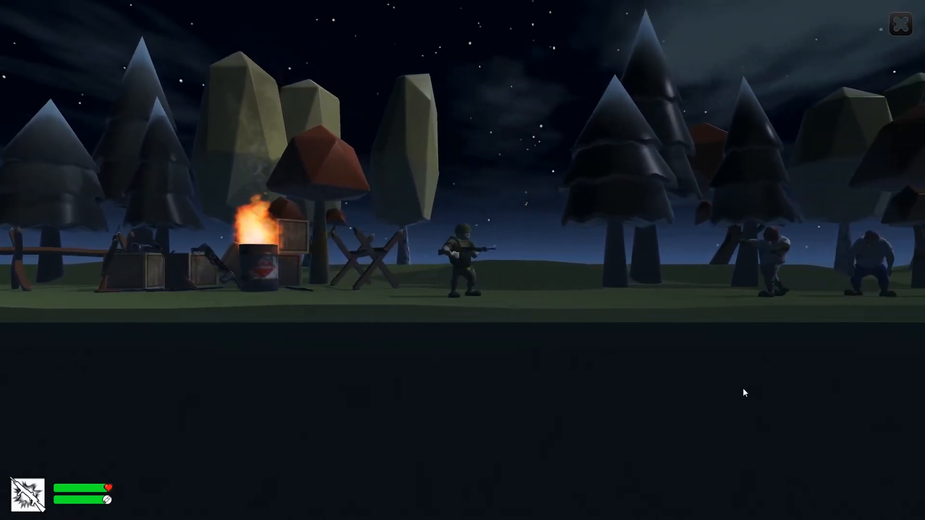
{"action": "left_click", "coordinate": [743, 388]}
{"action": "left_click", "coordinate": [743, 388]}
{"action": "left_click", "coordinate": [742, 389]}
{"action": "left_click", "coordinate": [742, 388]}
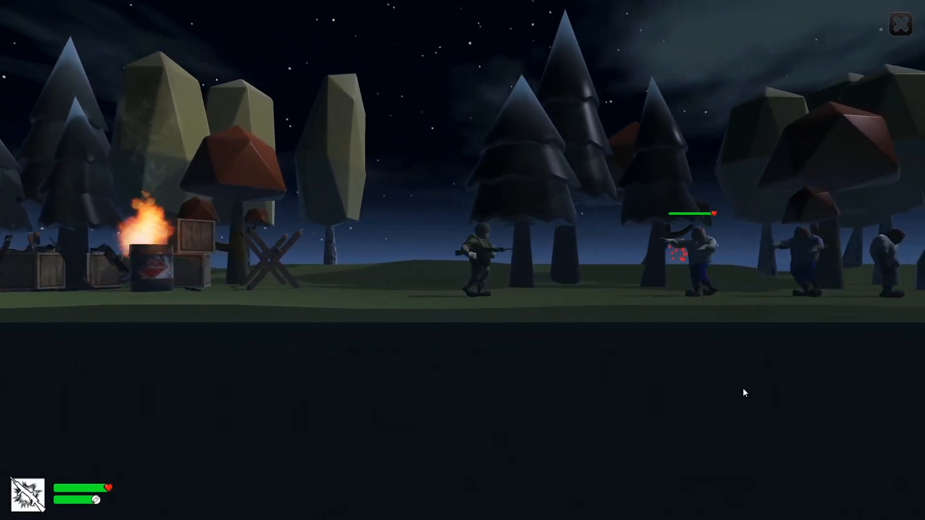
{"action": "left_click", "coordinate": [742, 389]}
{"action": "left_click", "coordinate": [743, 389]}
{"action": "left_click", "coordinate": [742, 388]}
{"action": "left_click", "coordinate": [743, 389]}
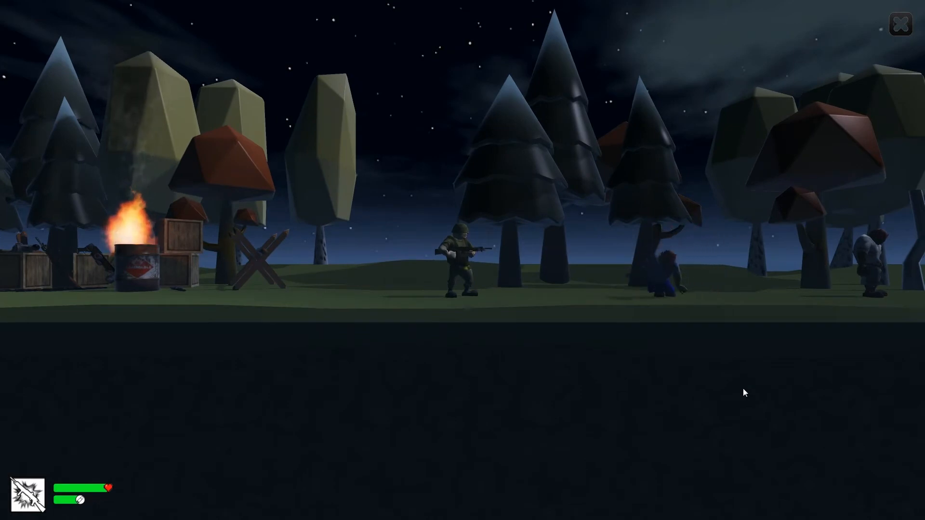
{"action": "left_click", "coordinate": [743, 388]}
{"action": "left_click", "coordinate": [743, 388]}
{"action": "left_click", "coordinate": [743, 388]}
{"action": "left_click", "coordinate": [743, 389]}
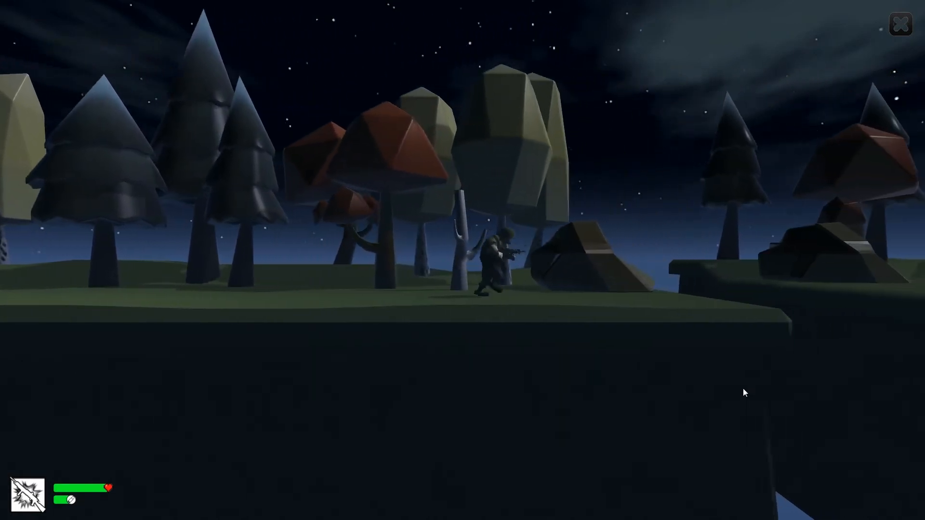
{"action": "key", "text": "d"}
{"action": "key", "text": "space"}
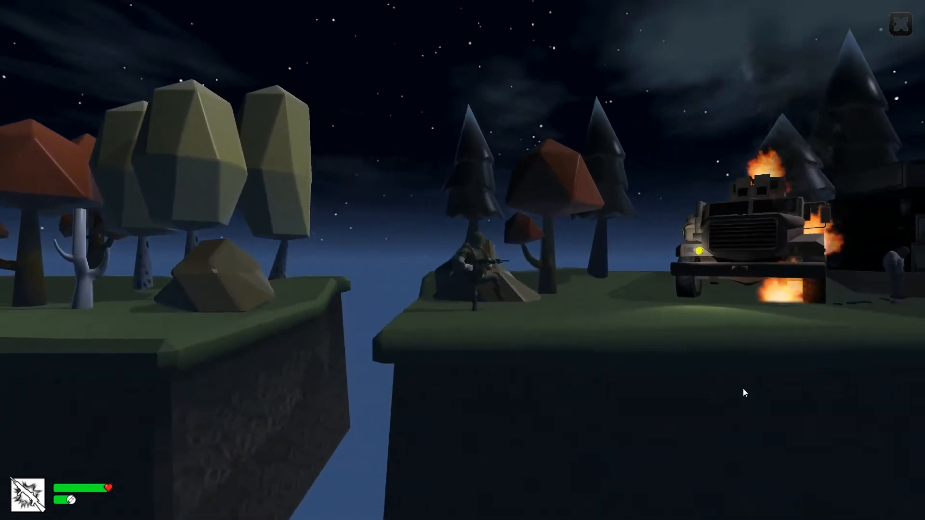
{"action": "key", "text": "d"}
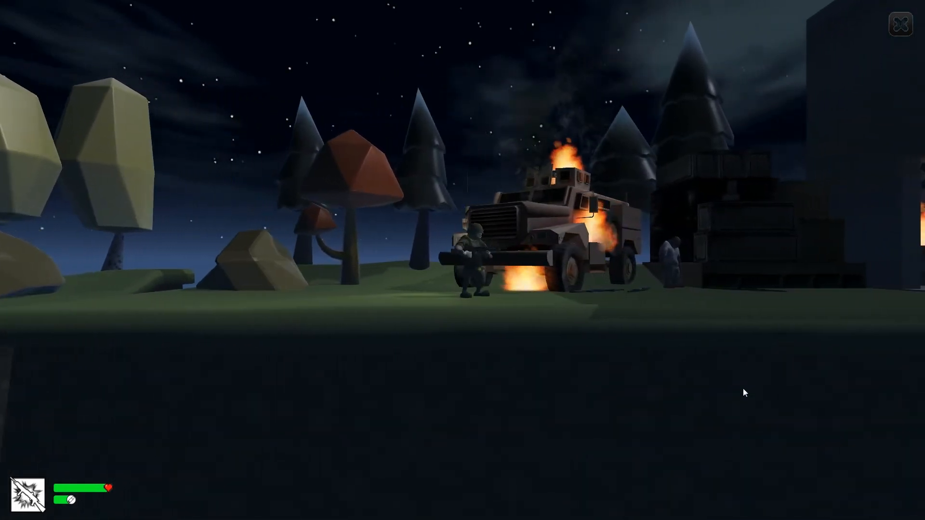
{"action": "key", "text": "d"}
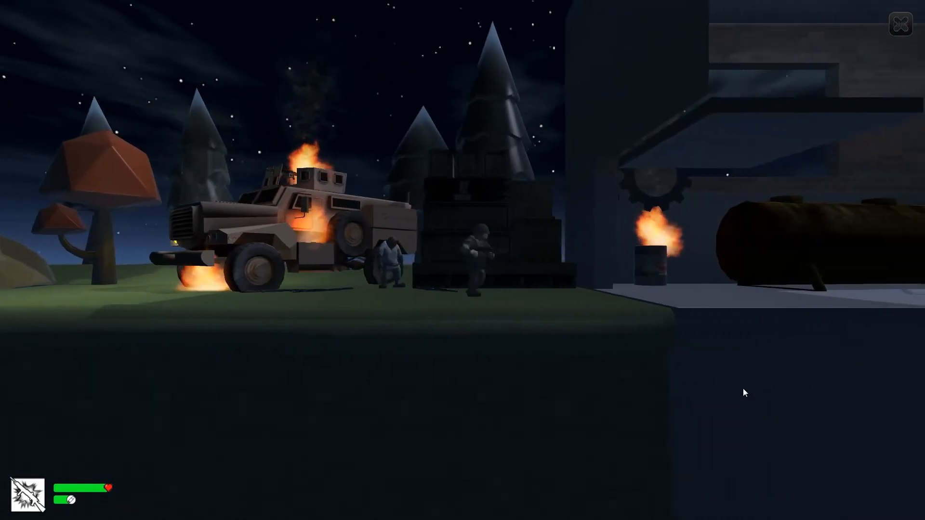
{"action": "key", "text": "d"}
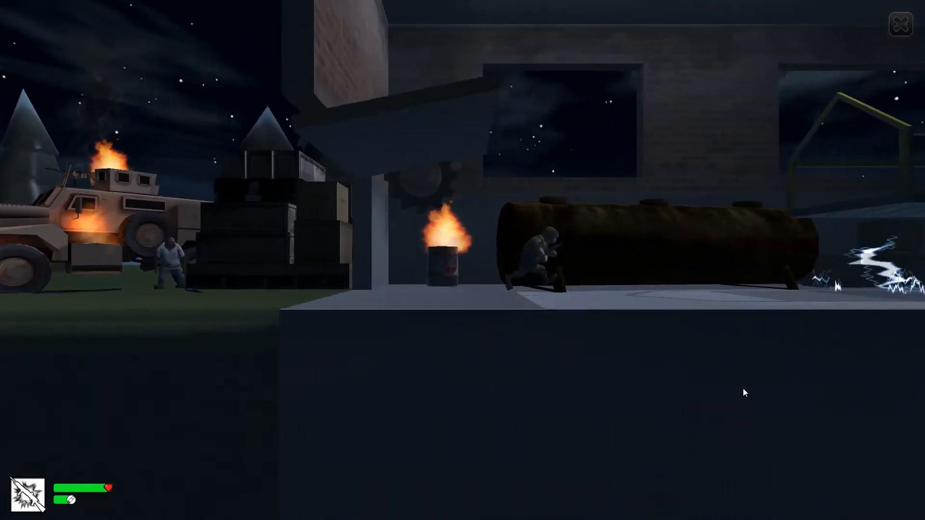
{"action": "key", "text": "a"}
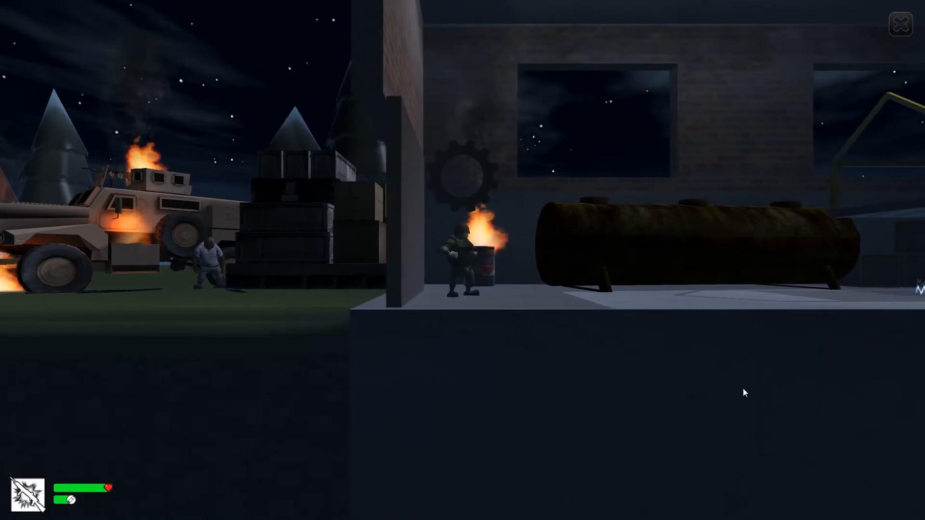
{"action": "key", "text": "d"}
{"action": "key", "text": "d"}
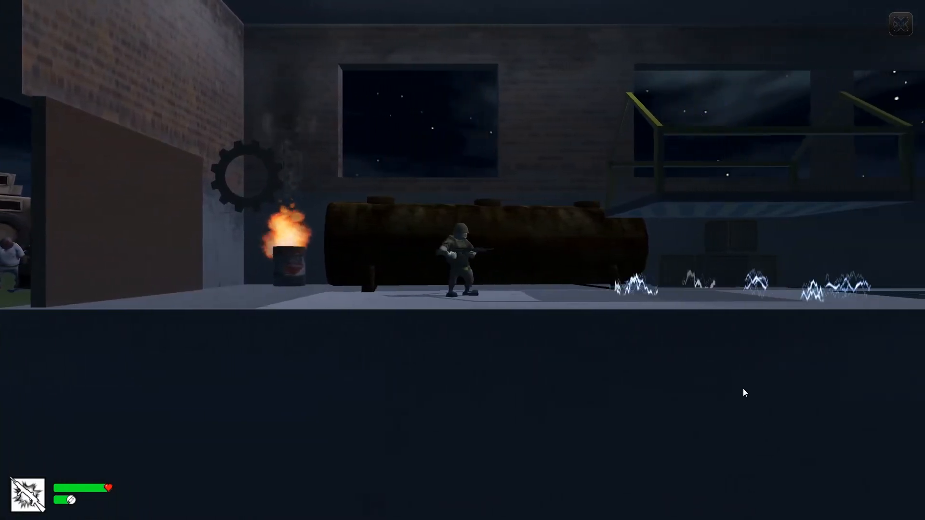
{"action": "key", "text": "a"}
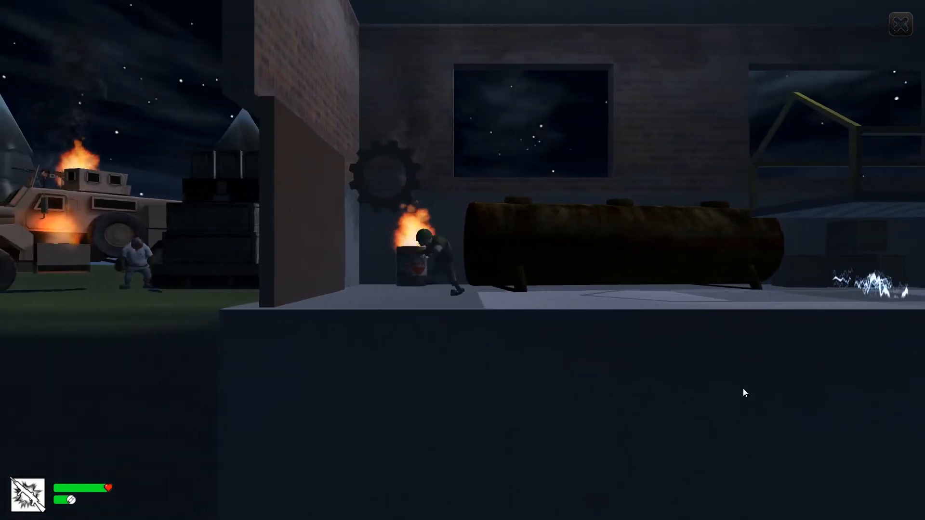
{"action": "key", "text": "d"}
{"action": "key", "text": "space"}
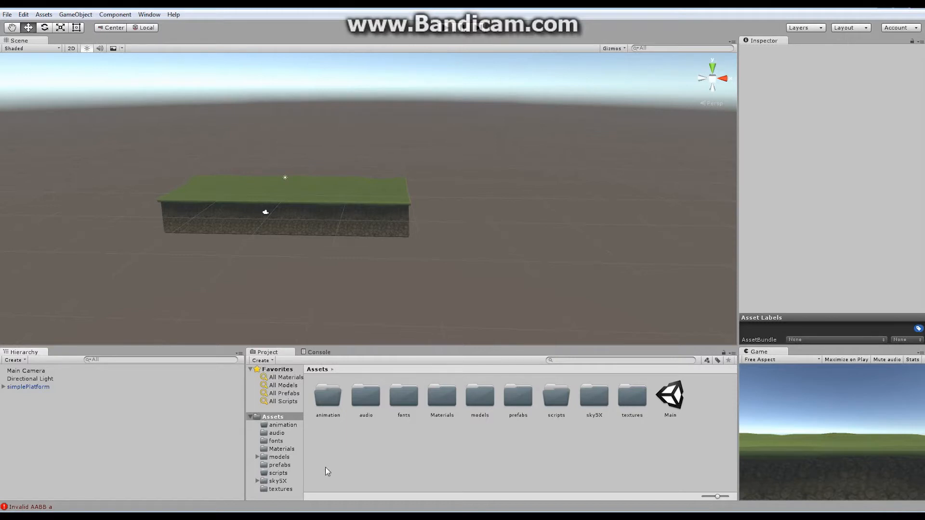
Open the models folder and show the Model import settings of the soldier asset.
{"action": "left_click", "coordinate": [279, 456]}
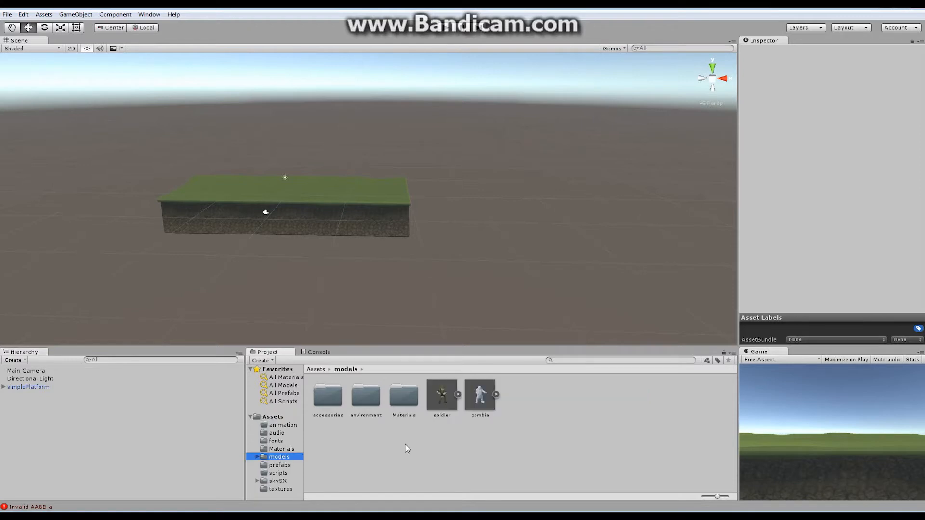
{"action": "left_click", "coordinate": [444, 400]}
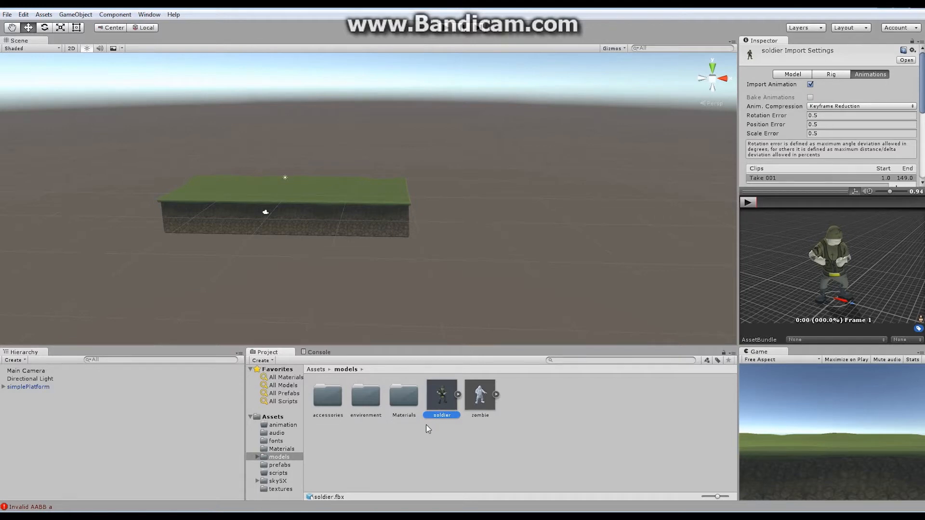
{"action": "left_click", "coordinate": [794, 75]}
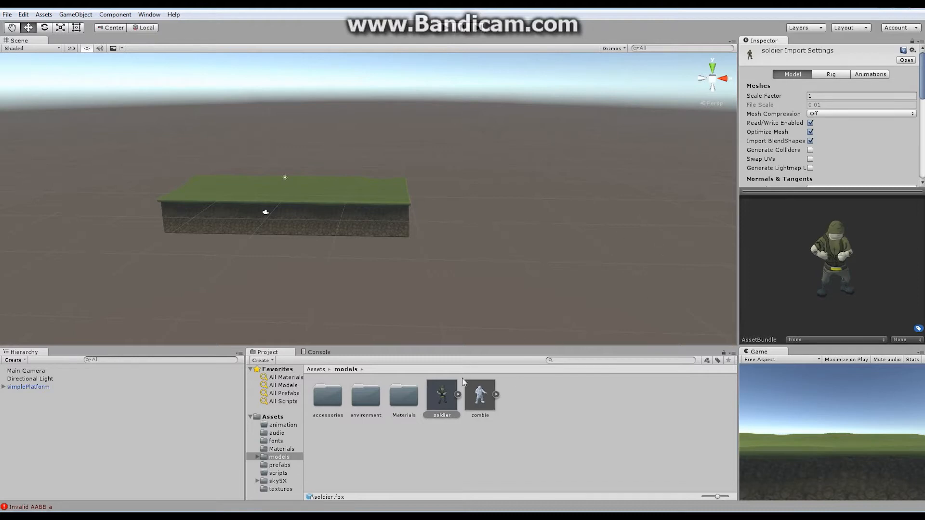
Expand the soldier asset and inspect its skinned soldier object, mesh, Take 001 clip and avatar.
{"action": "left_click", "coordinate": [458, 395]}
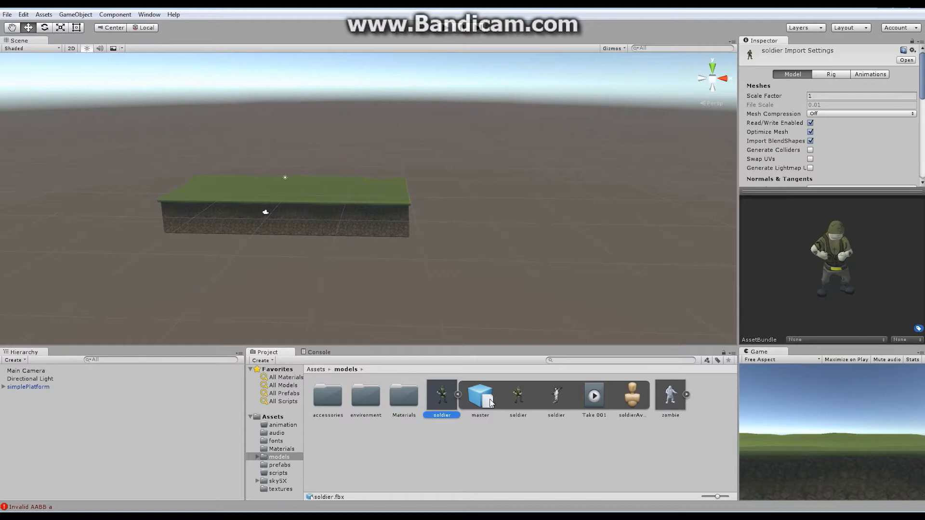
{"action": "left_click", "coordinate": [517, 392]}
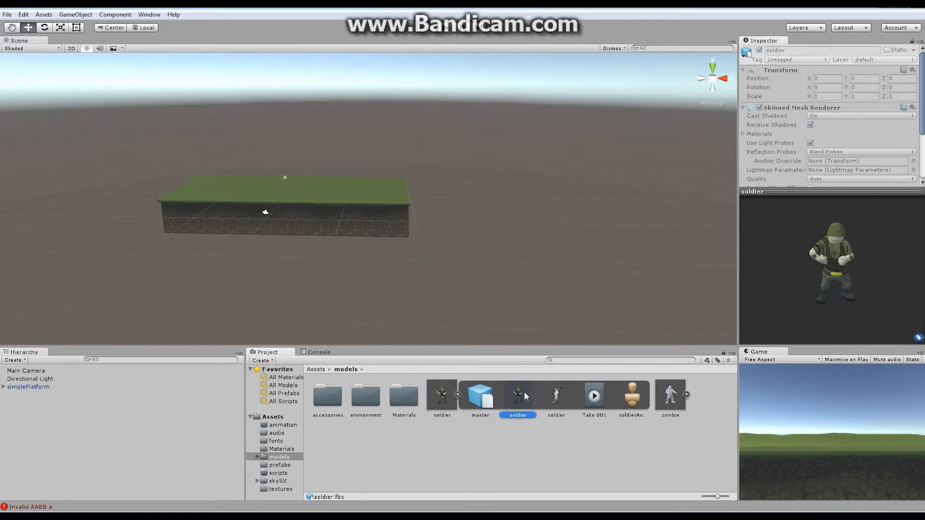
{"action": "left_click", "coordinate": [556, 395]}
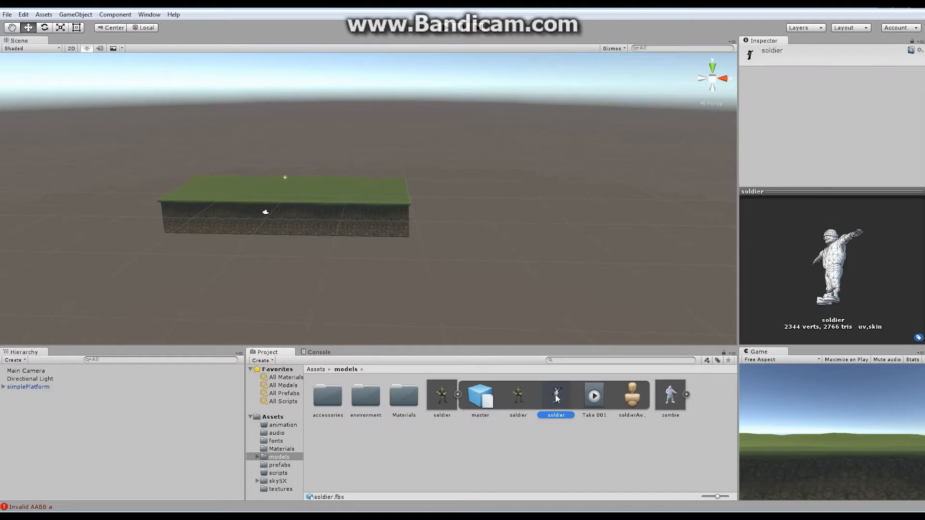
{"action": "left_click", "coordinate": [598, 396]}
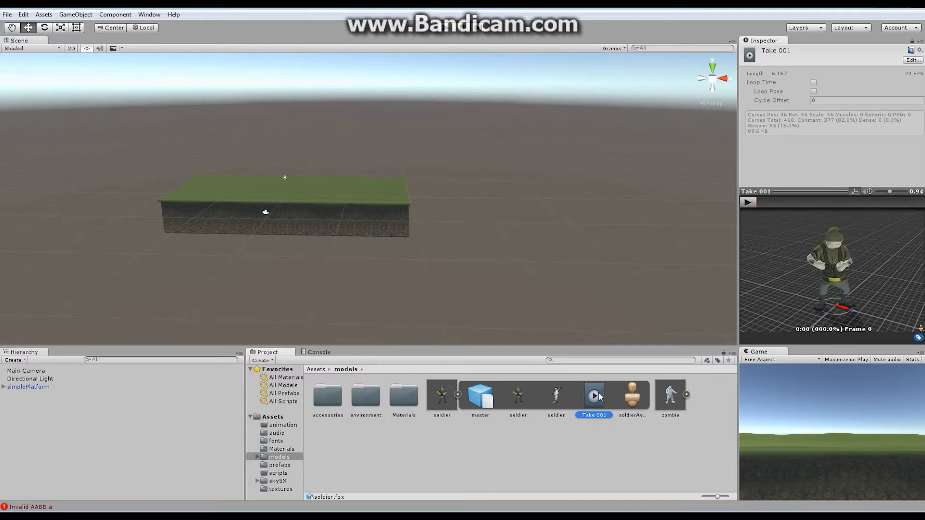
{"action": "left_click", "coordinate": [634, 396]}
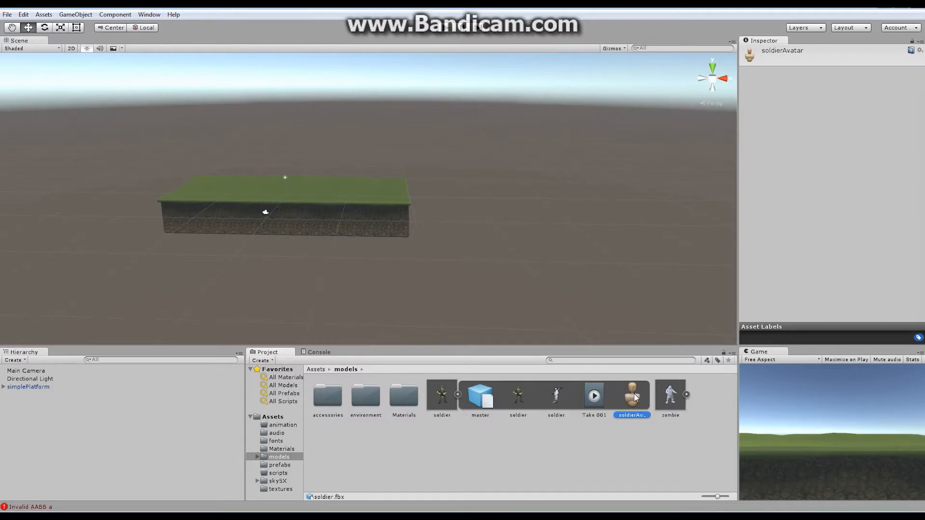
Apply the Generic animation type to the soldier asset's rig and set its animation compression to Optimal.
{"action": "left_click", "coordinate": [443, 404]}
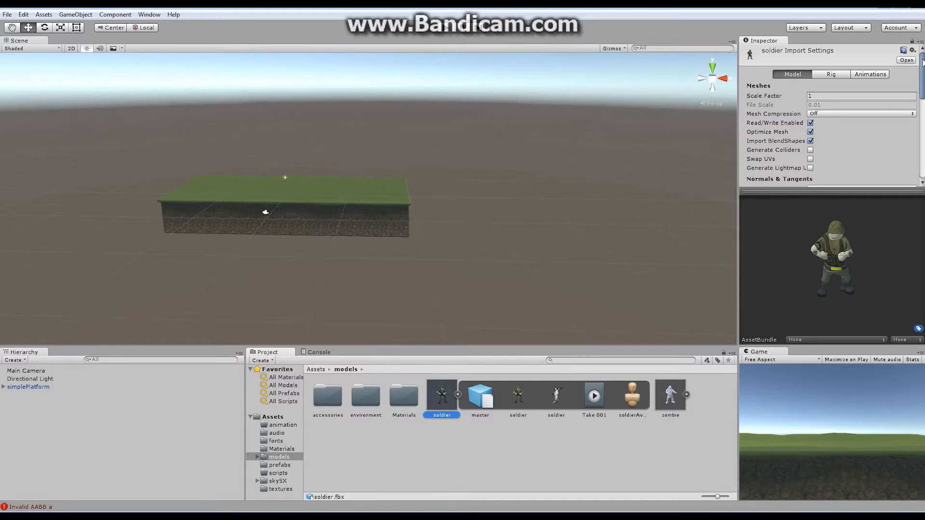
{"action": "left_click_drag", "start_coordinate": [922, 65], "coordinate": [919, 34]}
{"action": "left_click", "coordinate": [832, 76]}
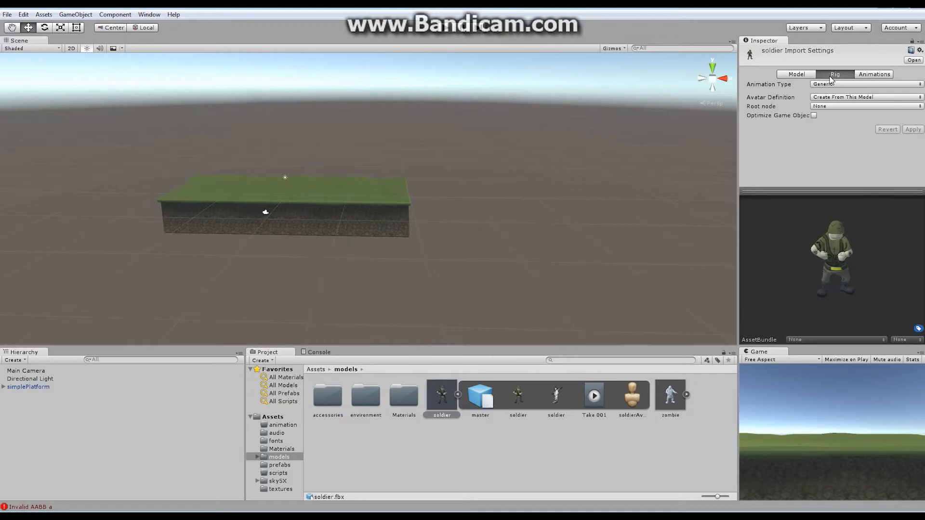
{"action": "left_click", "coordinate": [840, 84]}
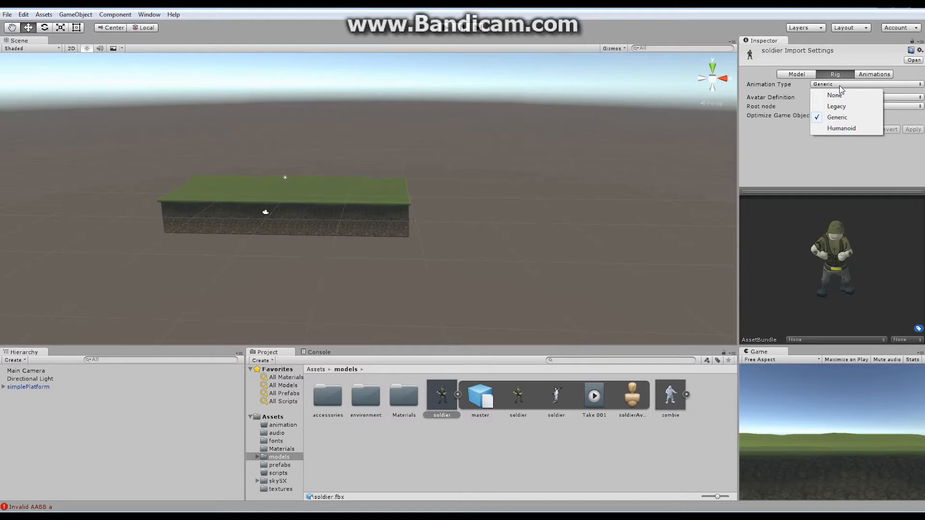
{"action": "left_click", "coordinate": [838, 120]}
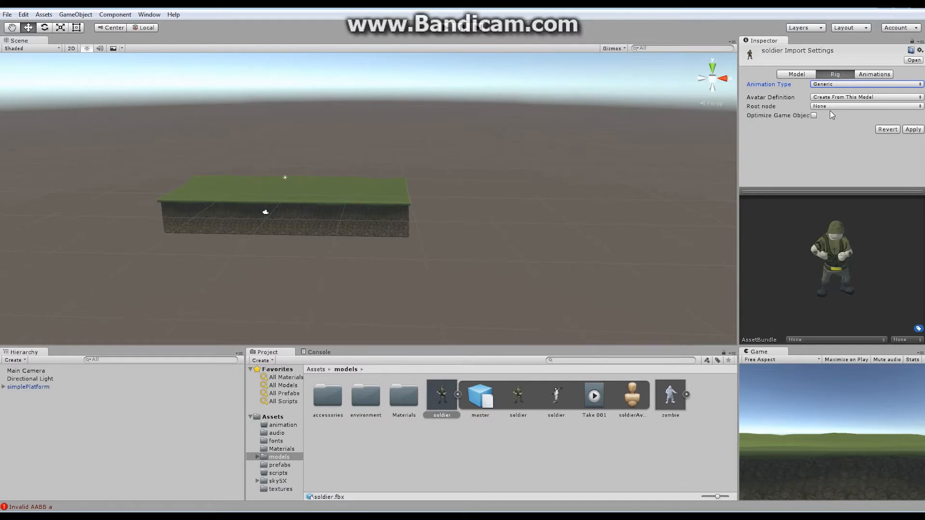
{"action": "left_click", "coordinate": [870, 76]}
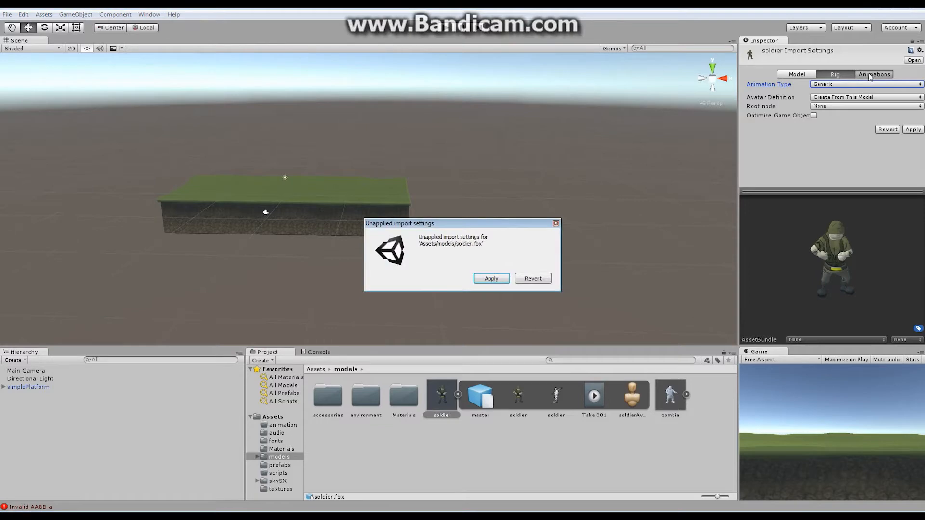
{"action": "left_click", "coordinate": [492, 280]}
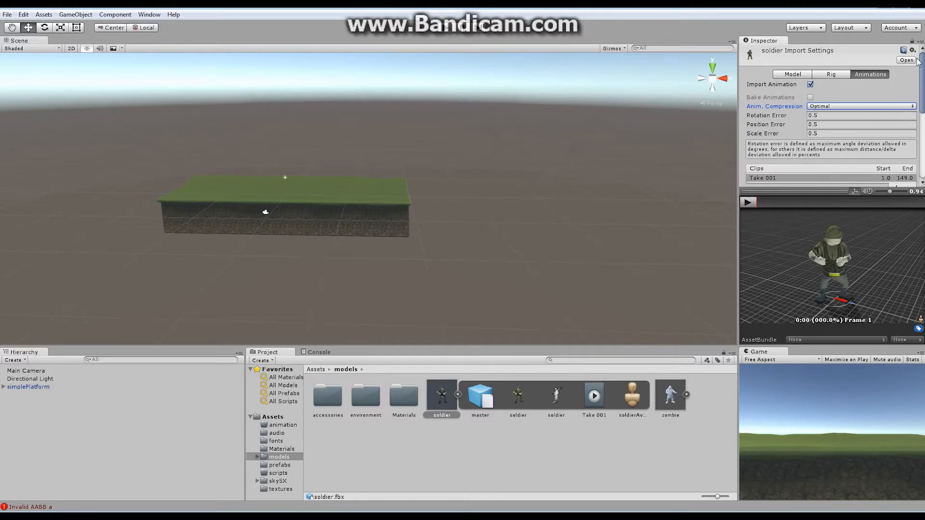
Preview the soldier's Take 001 animation clip and rename the clip playerIdle.
{"action": "scroll", "coordinate": [783, 113], "scroll_direction": "down", "scroll_amount": 5}
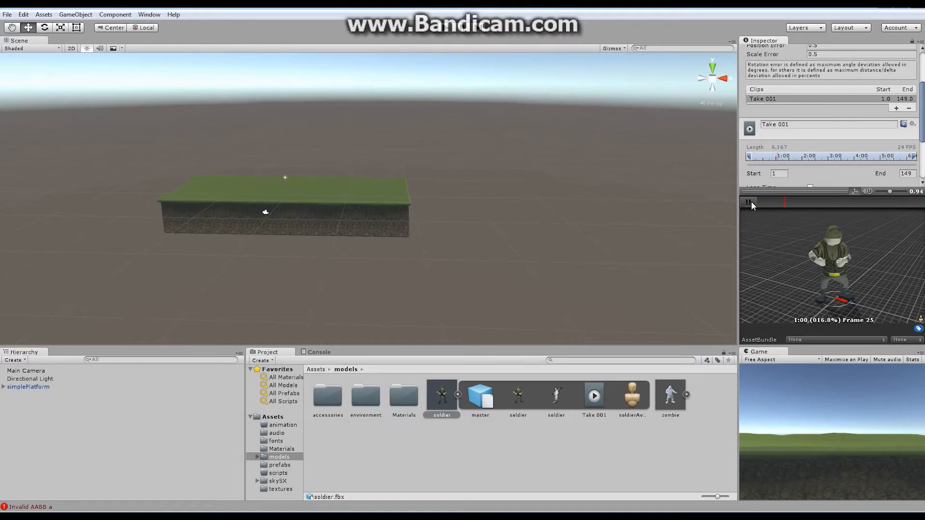
{"action": "left_click", "coordinate": [751, 201]}
{"action": "left_click", "coordinate": [796, 124]}
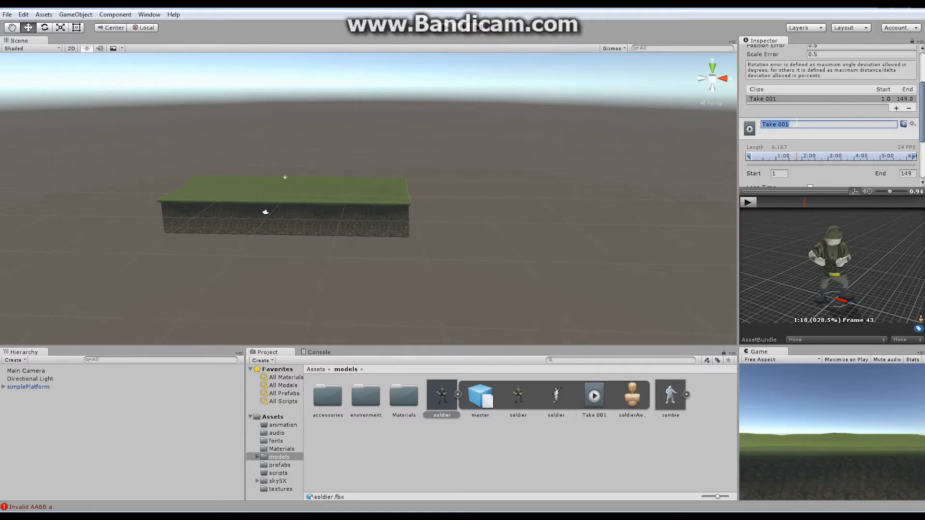
{"action": "type", "text": "playerIdle"}
{"action": "key", "text": "Return"}
Set the playerIdle clip's end frame to 75, enable Loop Time and preview the clip.
{"action": "left_click", "coordinate": [907, 174]}
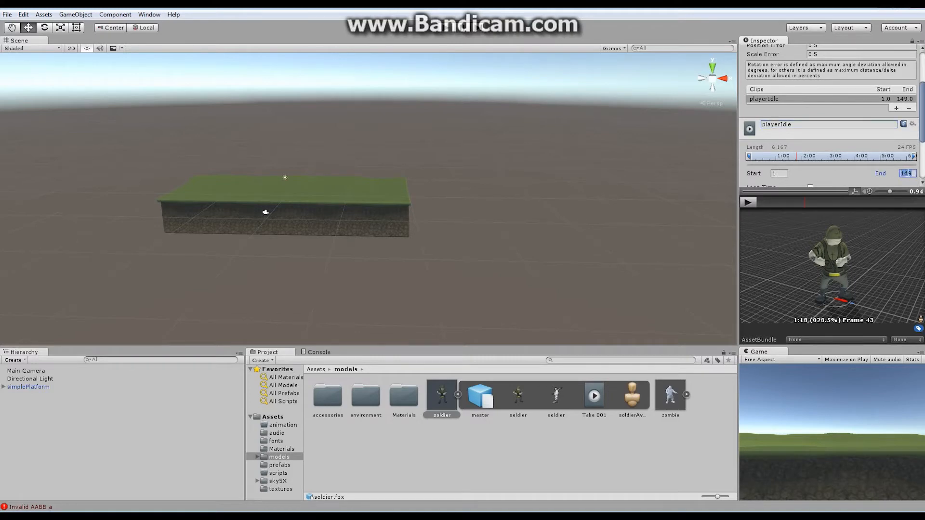
{"action": "type", "text": "75"}
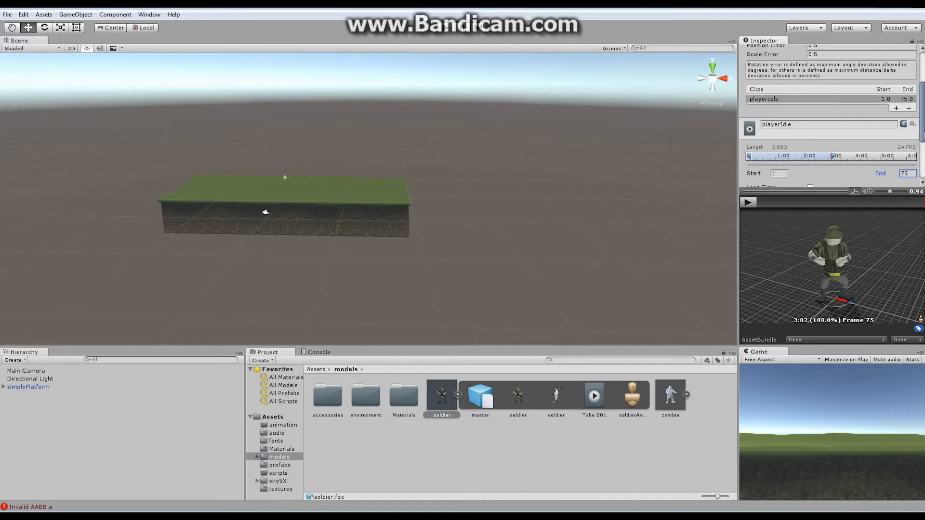
{"action": "scroll", "coordinate": [922, 140], "scroll_direction": "down", "scroll_amount": 2}
{"action": "scroll", "coordinate": [922, 140], "scroll_direction": "down", "scroll_amount": 1}
{"action": "left_click", "coordinate": [810, 156]}
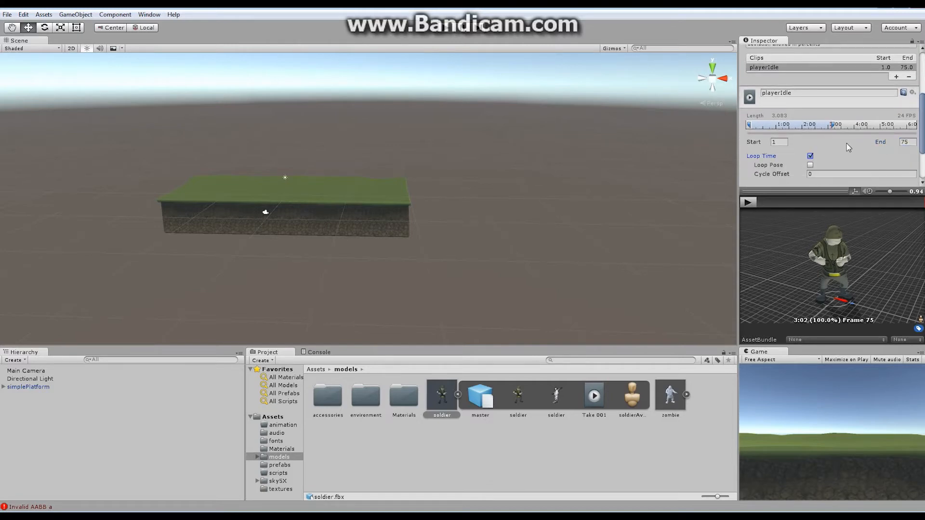
{"action": "left_click", "coordinate": [747, 203]}
{"action": "left_click", "coordinate": [749, 203]}
Add a second animation clip to the soldier asset and name it playerWalk.
{"action": "left_click_drag", "start_coordinate": [922, 101], "coordinate": [924, 77]}
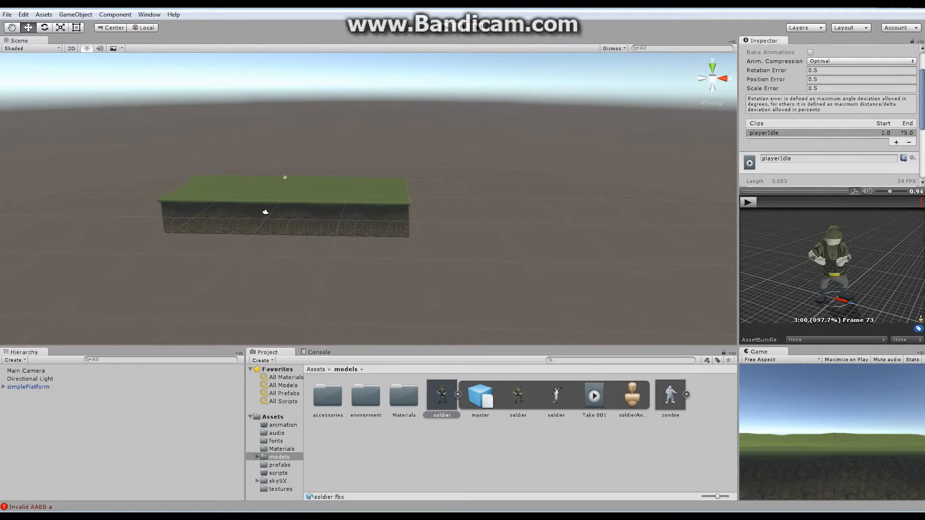
{"action": "left_click", "coordinate": [895, 143]}
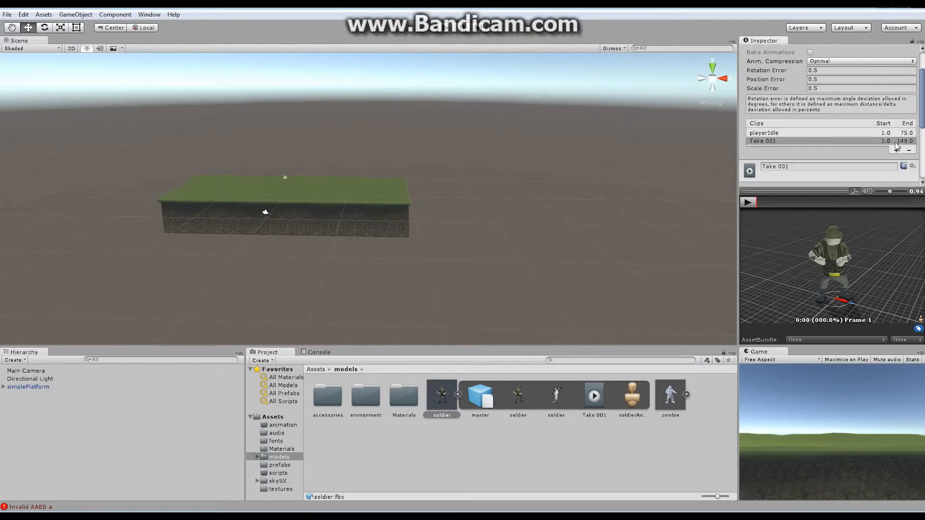
{"action": "left_click", "coordinate": [794, 167]}
{"action": "type", "text": "playerWalk"}
{"action": "key", "text": "Return"}
Set the playerWalk clip to frames 76 to 100, enable Loop Time and preview the walk.
{"action": "left_click_drag", "start_coordinate": [921, 82], "coordinate": [917, 112]}
{"action": "left_click", "coordinate": [778, 132]}
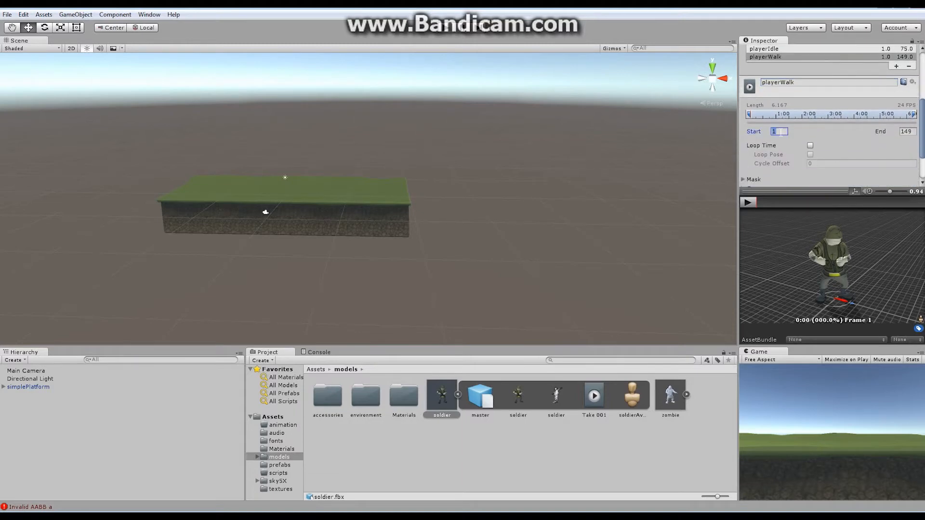
{"action": "type", "text": "76"}
{"action": "left_click", "coordinate": [907, 131]}
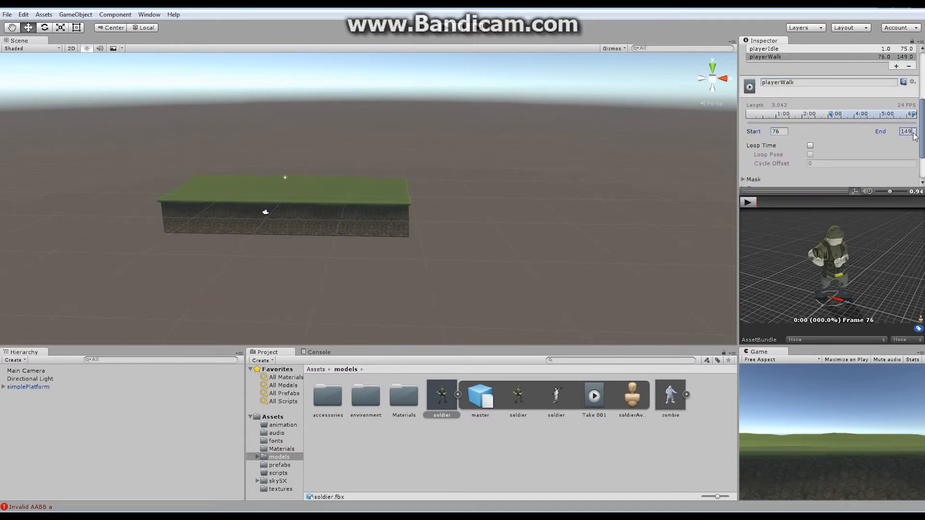
{"action": "type", "text": "115"}
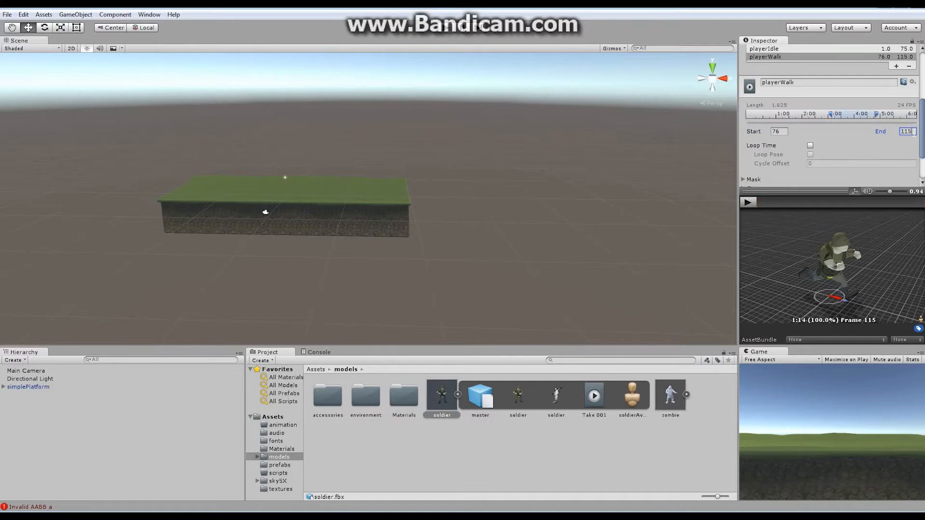
{"action": "key", "text": "BackSpace"}
{"action": "key", "text": "BackSpace"}
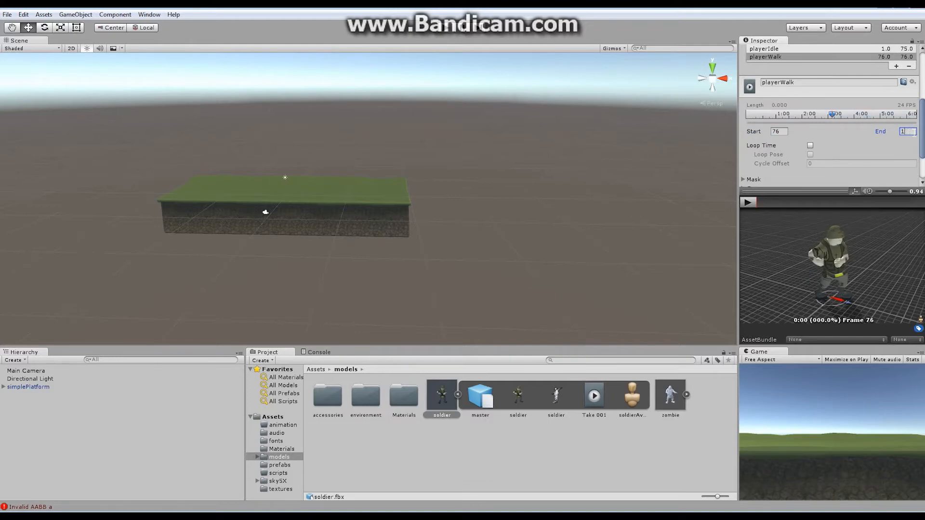
{"action": "type", "text": "00"}
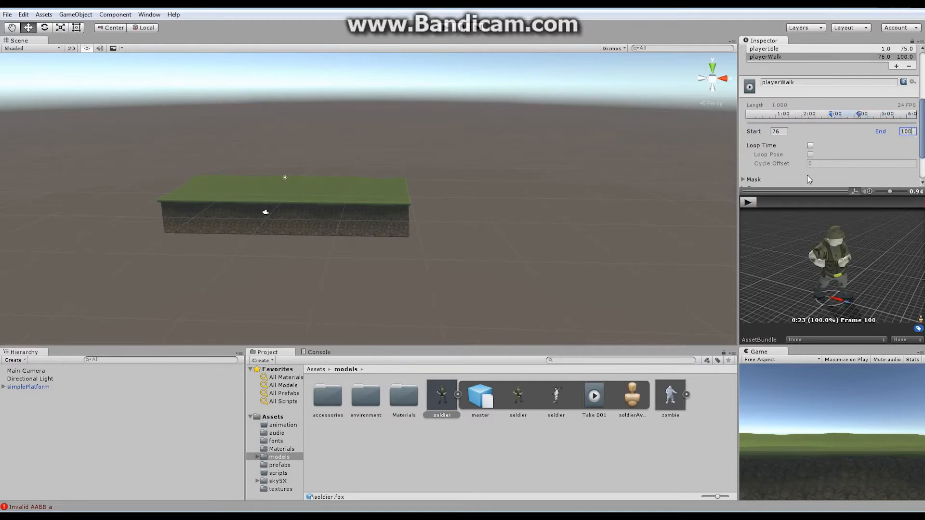
{"action": "left_click", "coordinate": [810, 145]}
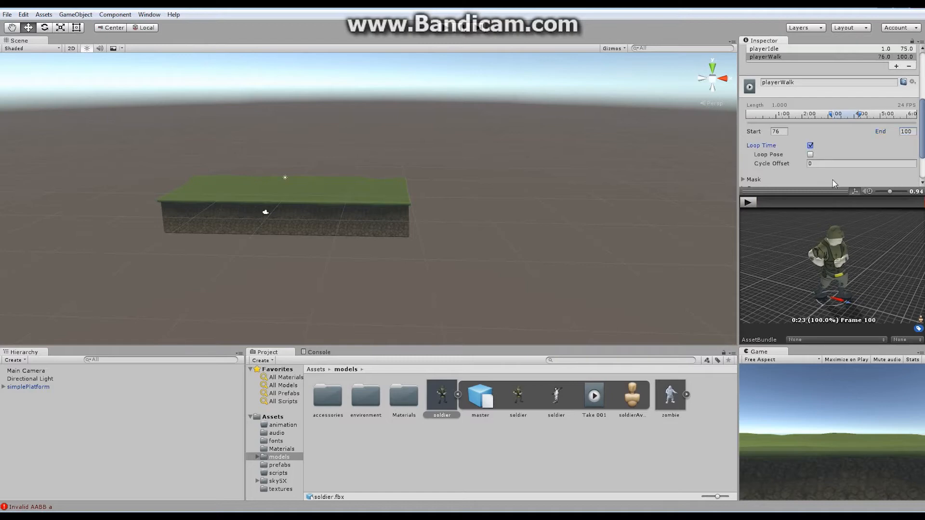
{"action": "left_click", "coordinate": [756, 201]}
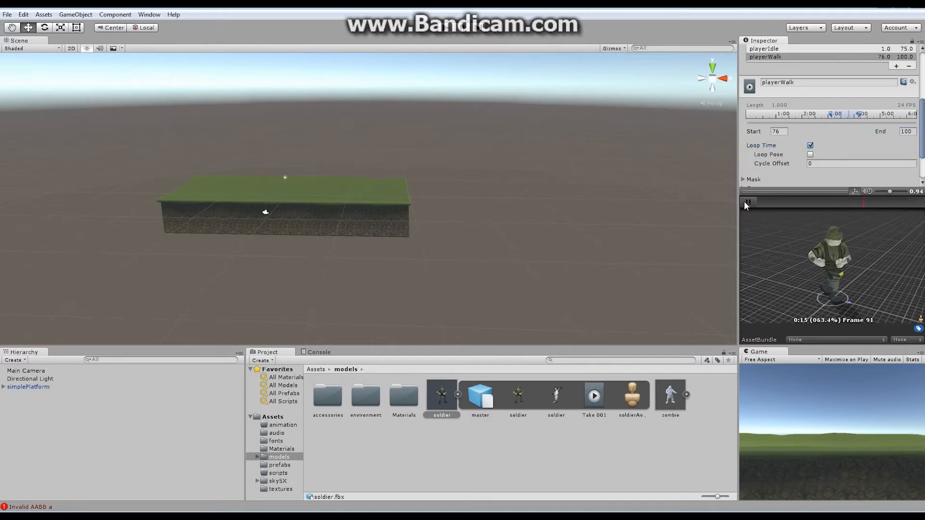
{"action": "left_click", "coordinate": [748, 202]}
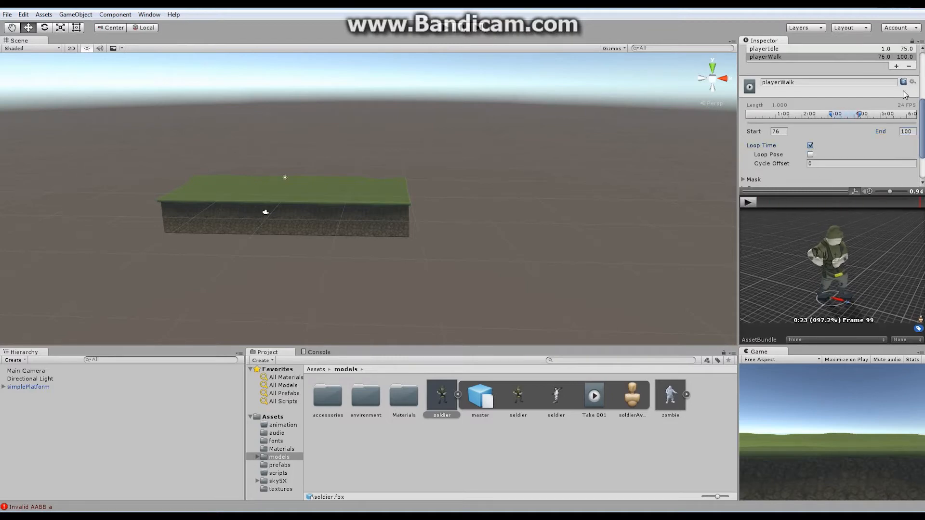
Add a third animation clip to the soldier asset and name it playerRun.
{"action": "left_click", "coordinate": [897, 67]}
{"action": "left_click", "coordinate": [792, 90]}
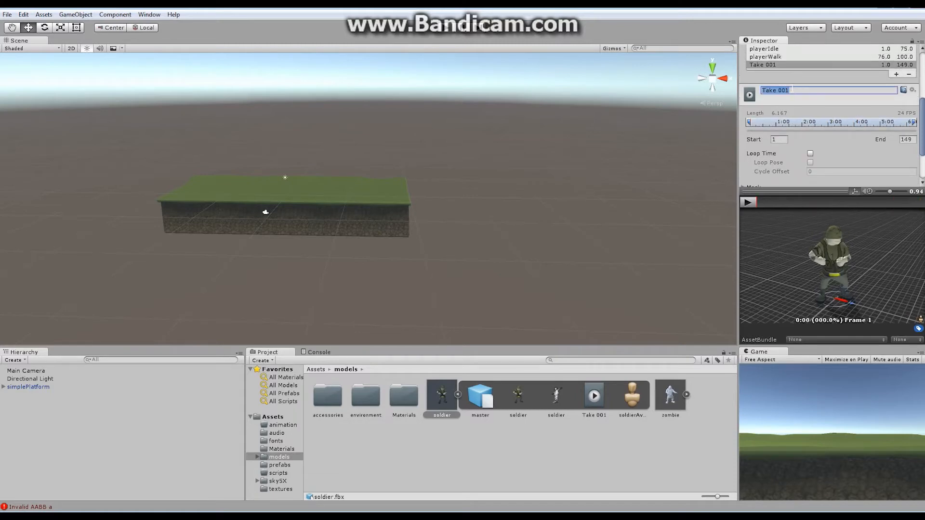
{"action": "type", "text": "playerRun"}
{"action": "key", "text": "Return"}
Set the playerRun clip to frames 101 to 115, enable Loop Time and preview the run.
{"action": "left_click", "coordinate": [787, 139]}
{"action": "type", "text": "101"}
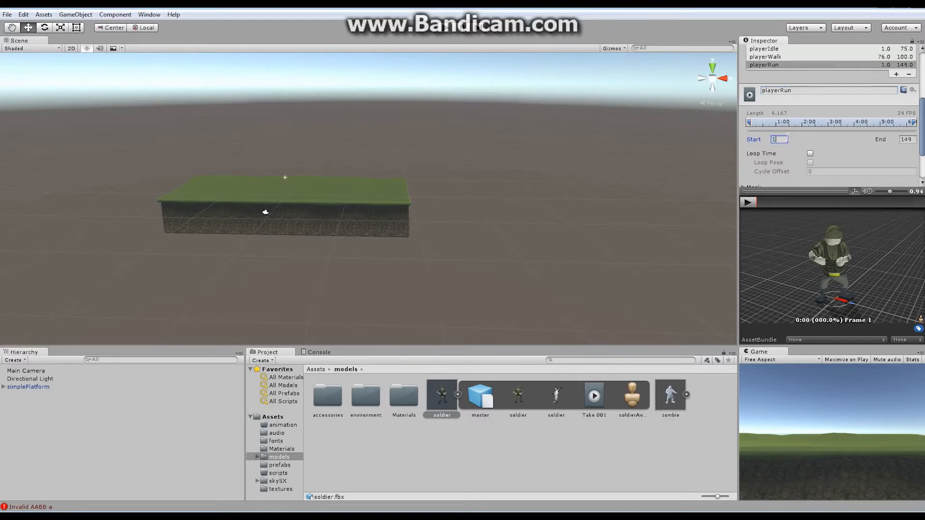
{"action": "left_click", "coordinate": [908, 141]}
{"action": "type", "text": "115"}
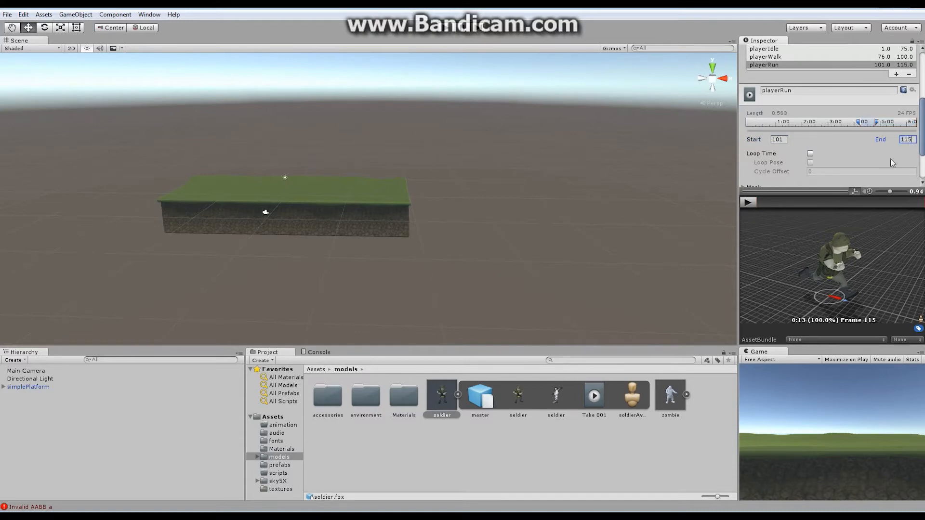
{"action": "left_click", "coordinate": [811, 153]}
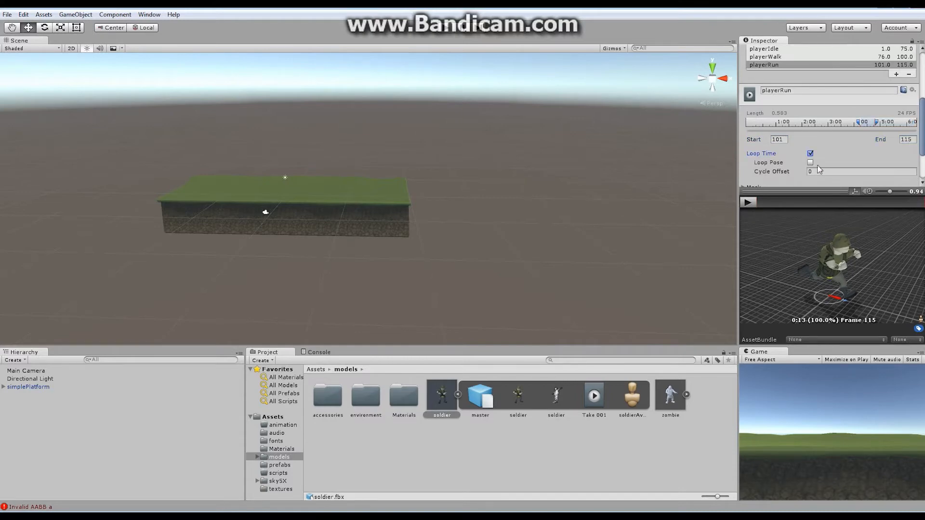
{"action": "left_click", "coordinate": [749, 202]}
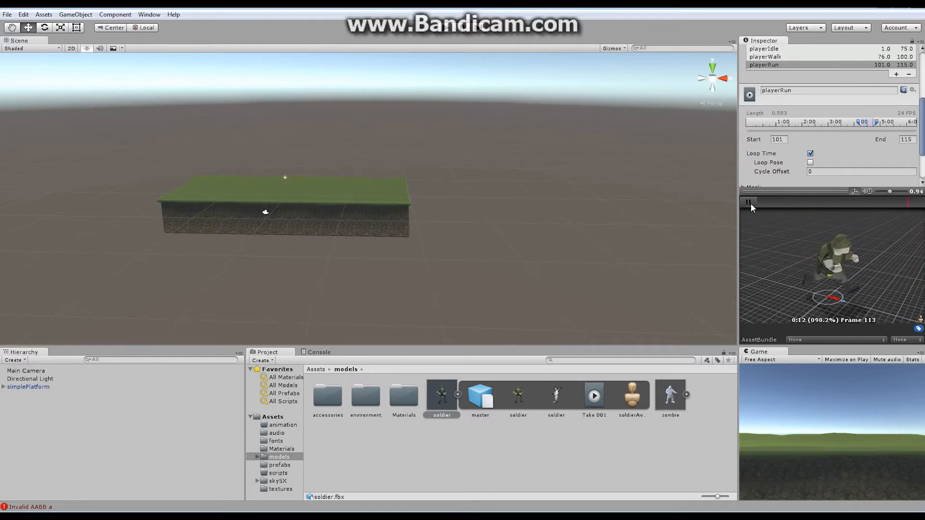
{"action": "left_click", "coordinate": [749, 203]}
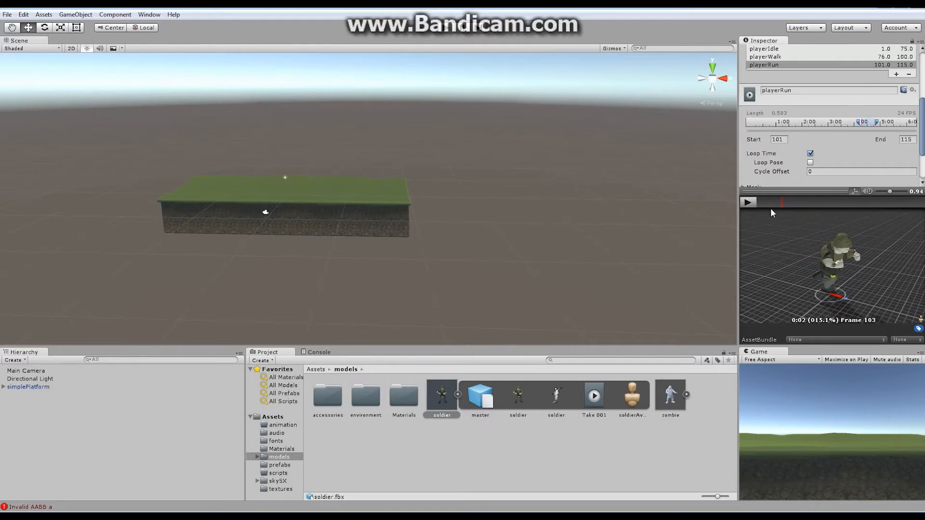
Add a fourth clip covering frames 116 to 124 and play and scrub through its preview.
{"action": "left_click", "coordinate": [896, 74]}
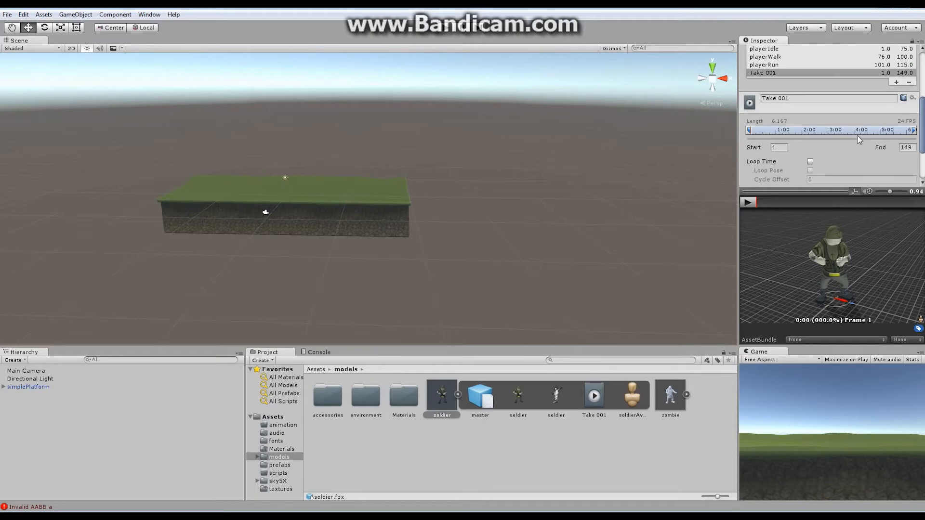
{"action": "left_click", "coordinate": [784, 147]}
{"action": "type", "text": "116"}
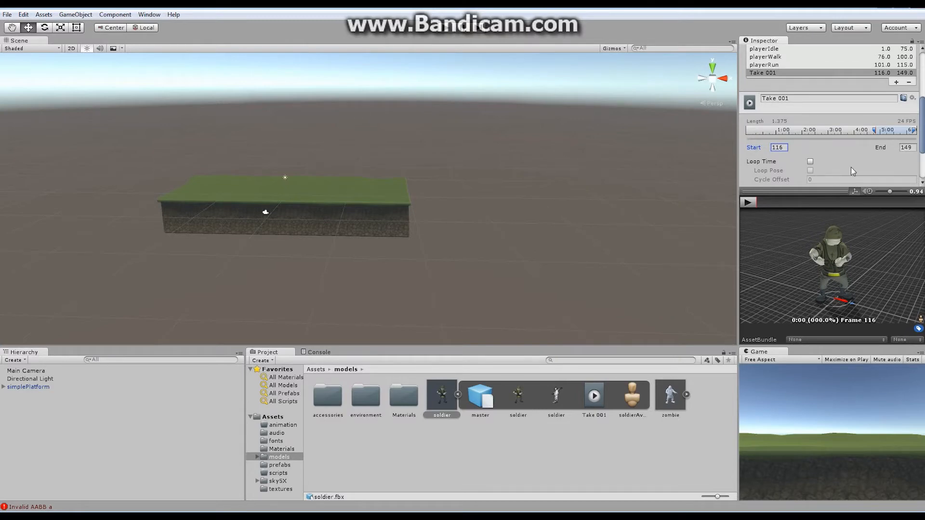
{"action": "left_click", "coordinate": [910, 148]}
{"action": "type", "text": "124"}
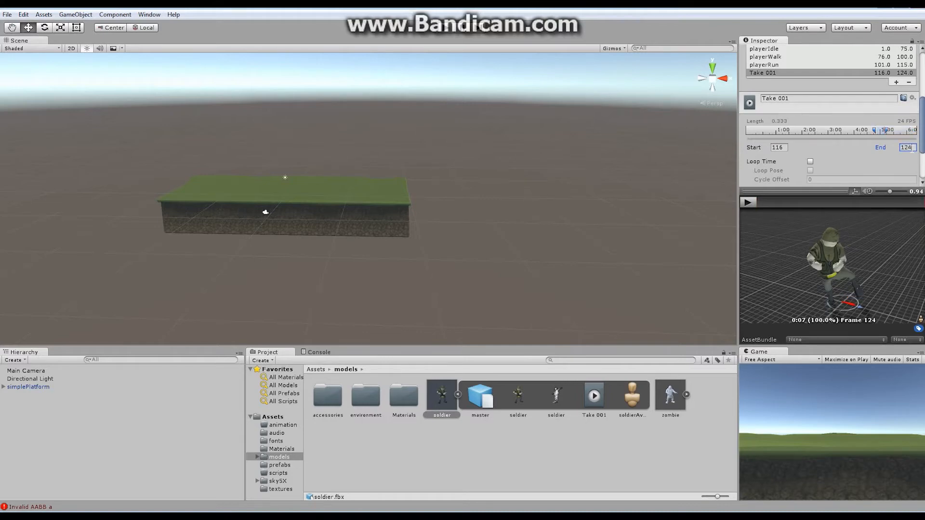
{"action": "left_click", "coordinate": [748, 203]}
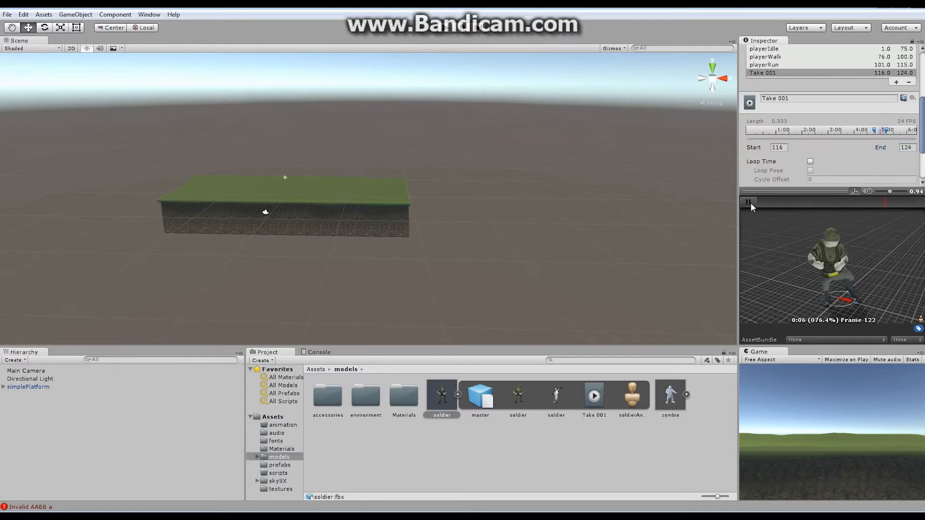
{"action": "left_click", "coordinate": [751, 203]}
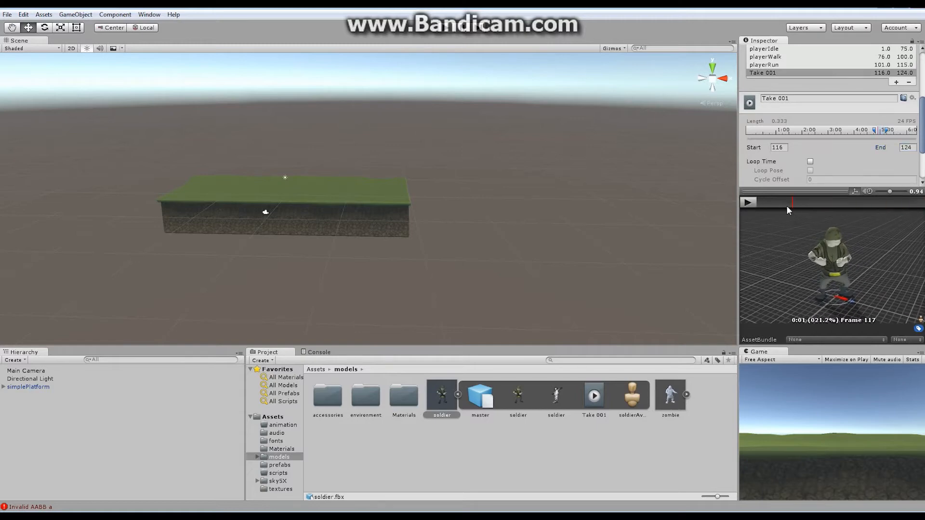
{"action": "left_click_drag", "start_coordinate": [787, 205], "coordinate": [924, 223]}
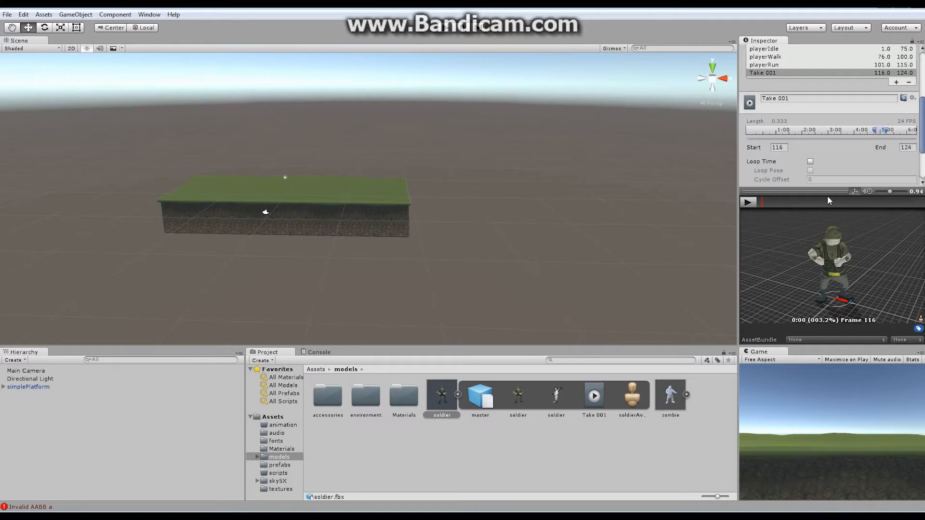
Set the fourth clip's start frame to 121 and scrub through its preview.
{"action": "left_click", "coordinate": [783, 151]}
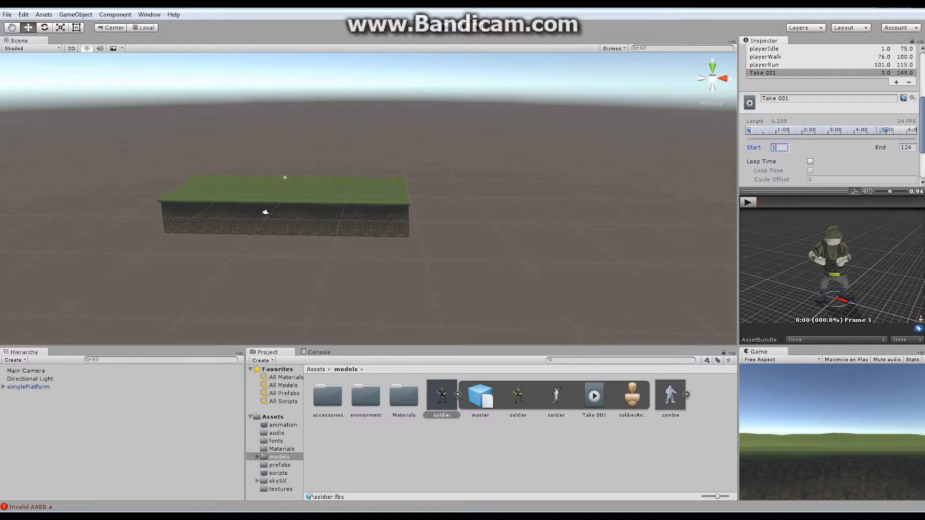
{"action": "type", "text": "121"}
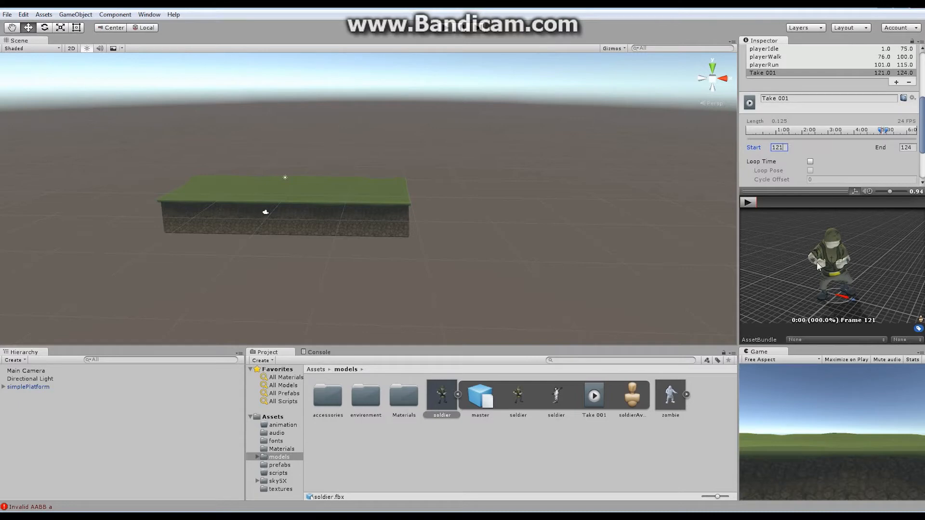
{"action": "left_click", "coordinate": [747, 202]}
{"action": "left_click_drag", "start_coordinate": [760, 204], "coordinate": [899, 218]}
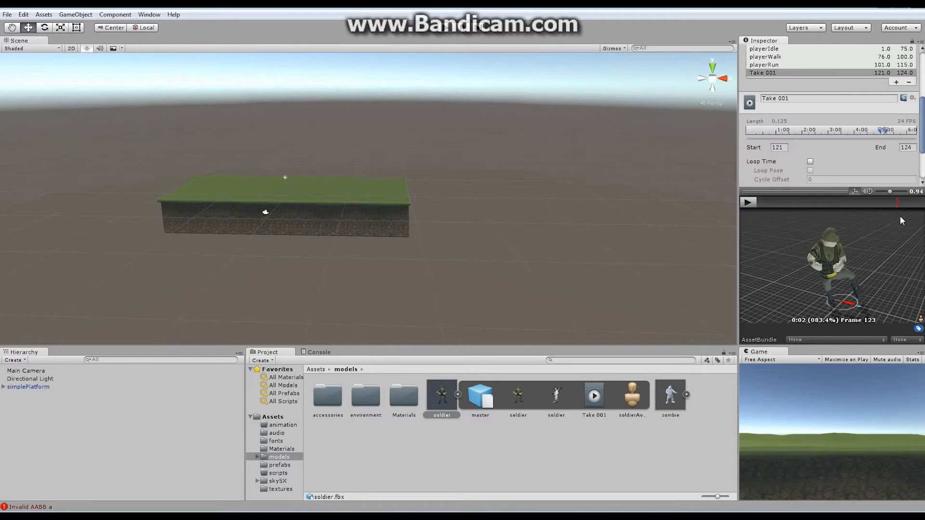
Rename the clip spanning frames 121 to 124 as playerJump.
{"action": "left_click", "coordinate": [793, 99]}
{"action": "type", "text": "playerJump"}
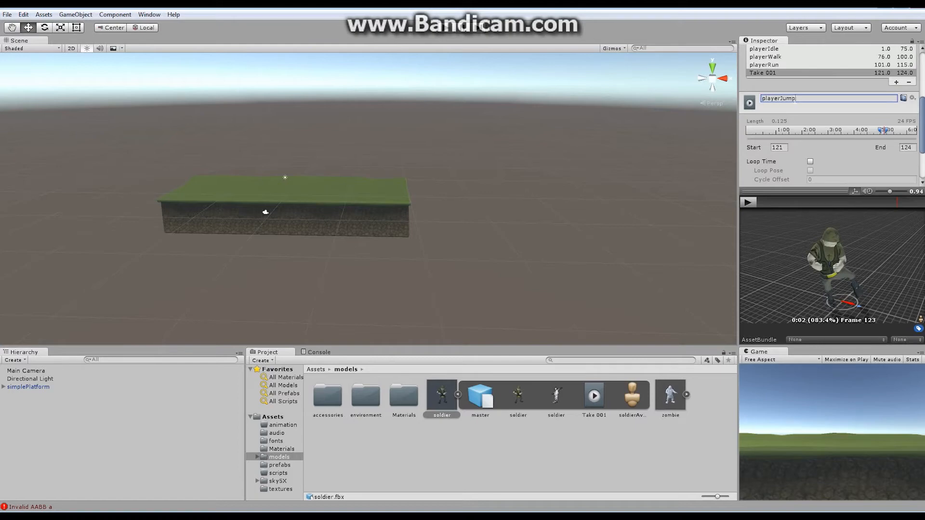
{"action": "key", "text": "Return"}
Add a fifth animation clip to the soldier asset and name it playerFall.
{"action": "left_click", "coordinate": [896, 82]}
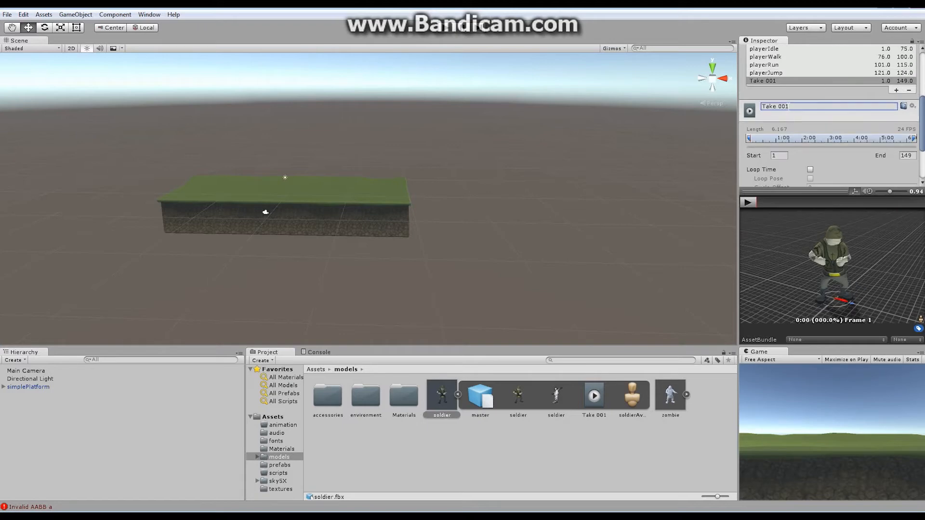
{"action": "left_click", "coordinate": [789, 106]}
{"action": "type", "text": "playerFall"}
{"action": "key", "text": "Tab"}
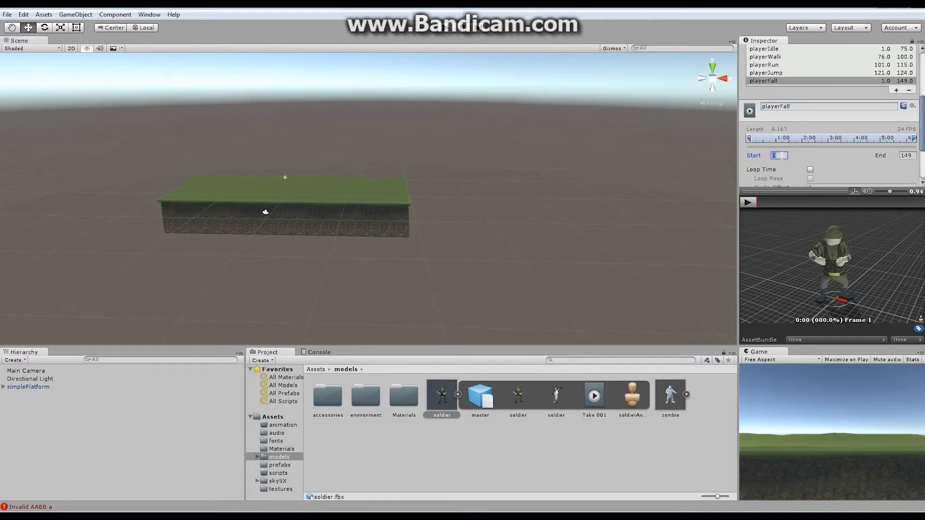
Set the playerFall clip to frames 125 to 128 and scrub its preview back to the first frame.
{"action": "type", "text": "125"}
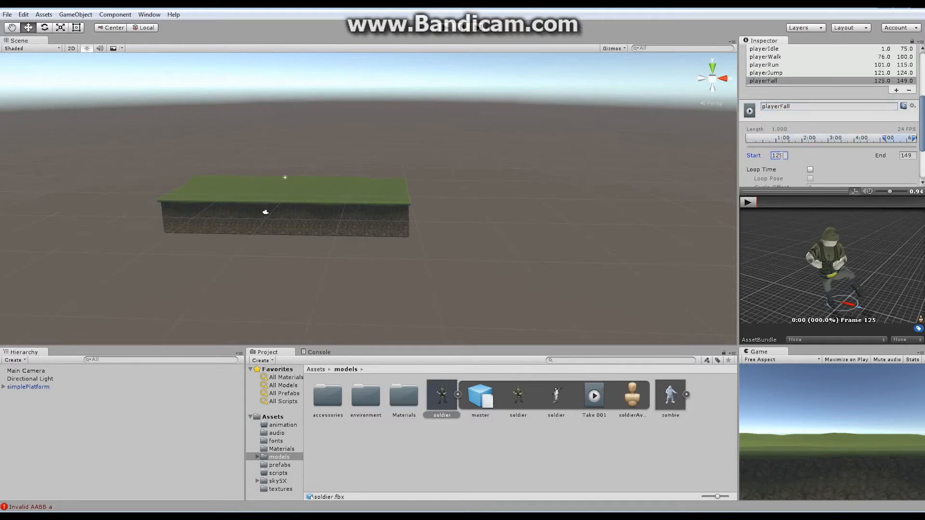
{"action": "left_click", "coordinate": [915, 155]}
{"action": "type", "text": "128"}
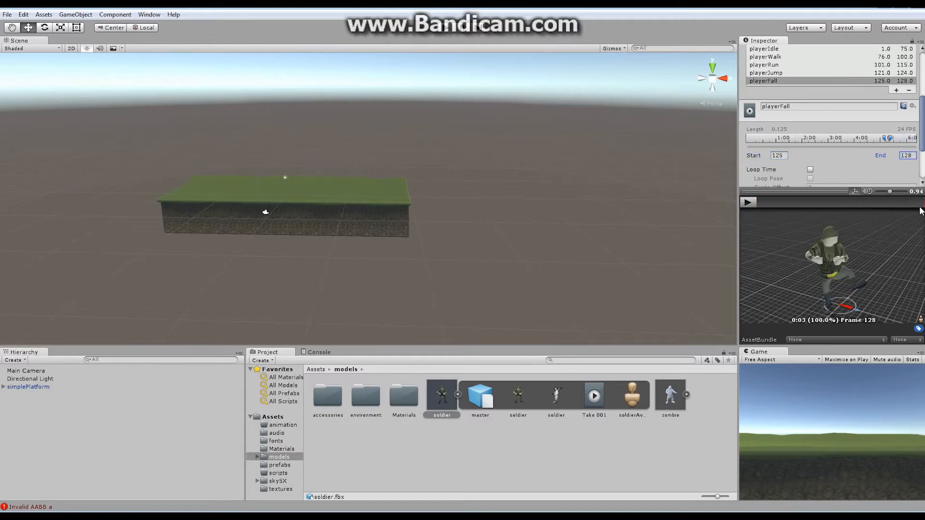
{"action": "left_click_drag", "start_coordinate": [920, 205], "coordinate": [740, 212]}
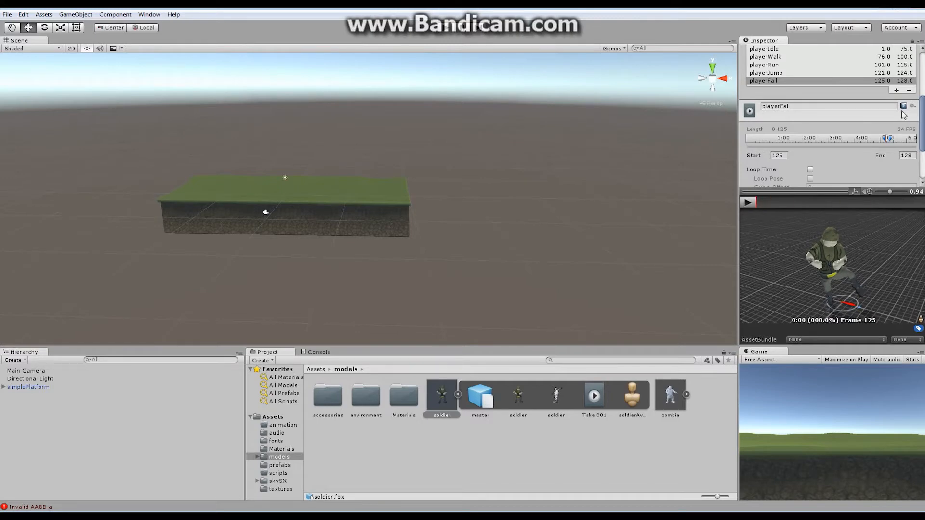
Add a sixth animation clip to the soldier asset and name it playerLand.
{"action": "left_click", "coordinate": [896, 90]}
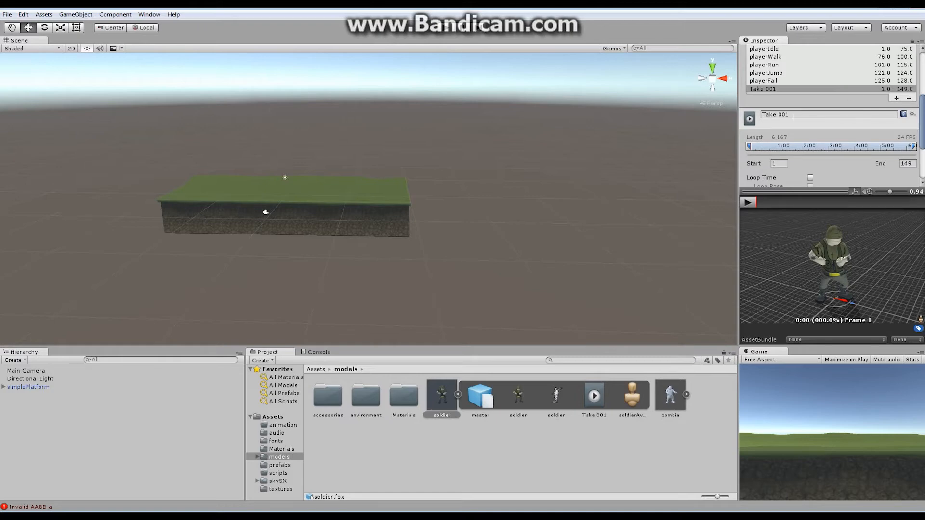
{"action": "left_click", "coordinate": [801, 117]}
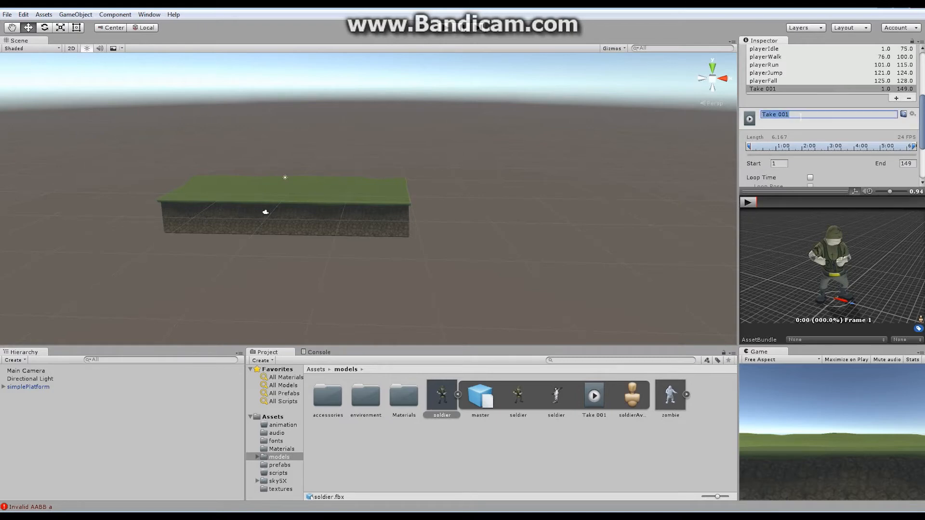
{"action": "type", "text": "playerLand"}
{"action": "key", "text": "Return"}
Set the playerLand clip to frames 129 to 139 and preview its motion.
{"action": "left_click", "coordinate": [778, 164]}
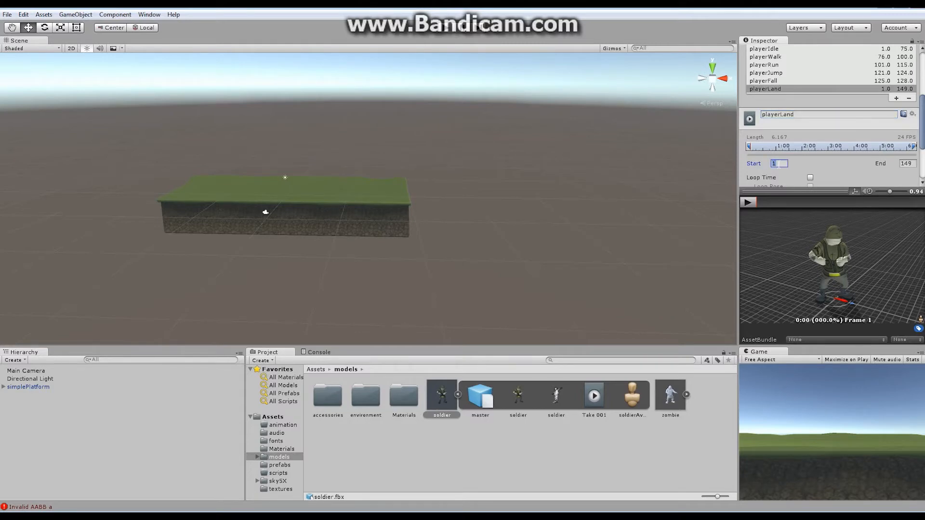
{"action": "type", "text": "129"}
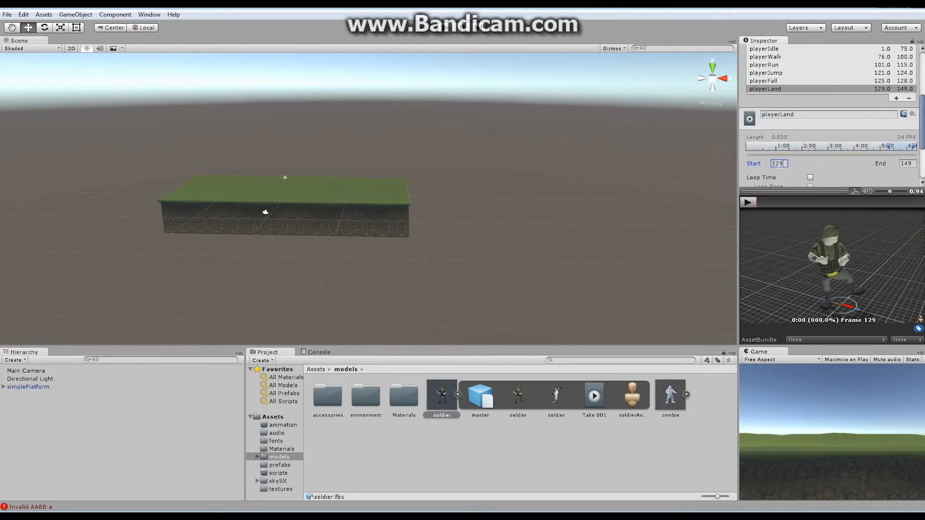
{"action": "left_click", "coordinate": [908, 163]}
{"action": "left_click", "coordinate": [908, 163]}
{"action": "key", "text": "BackSpace"}
{"action": "type", "text": "3"}
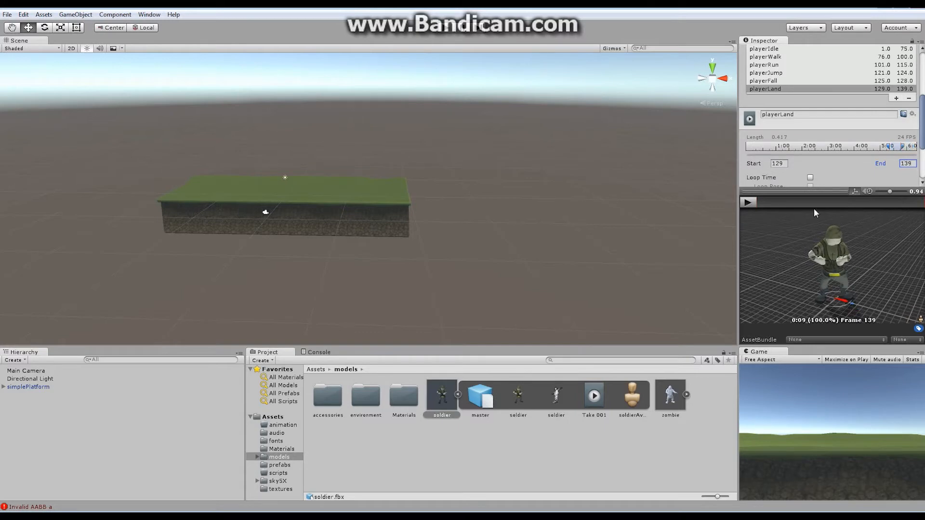
{"action": "left_click_drag", "start_coordinate": [869, 202], "coordinate": [752, 208]}
{"action": "left_click", "coordinate": [747, 200]}
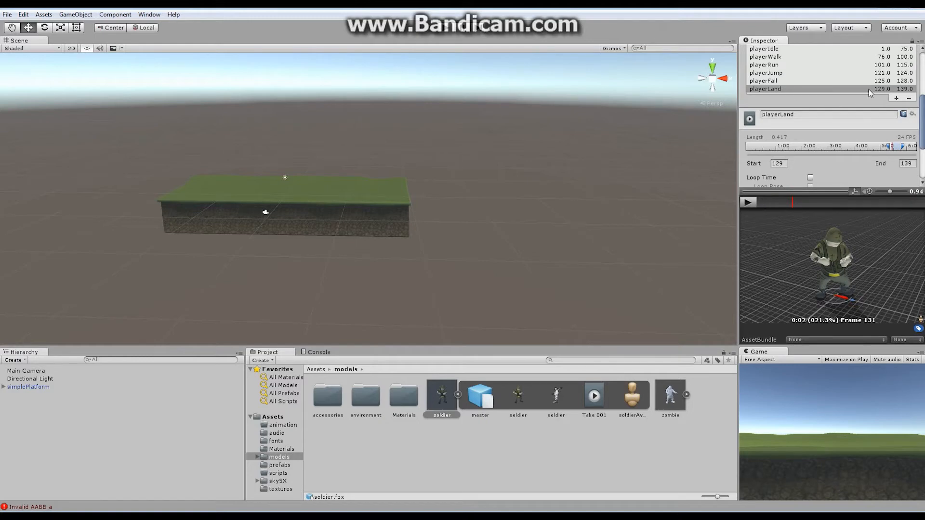
Add a seventh animation clip to the soldier asset and name it playerMelee.
{"action": "left_click", "coordinate": [897, 99]}
{"action": "left_click", "coordinate": [795, 123]}
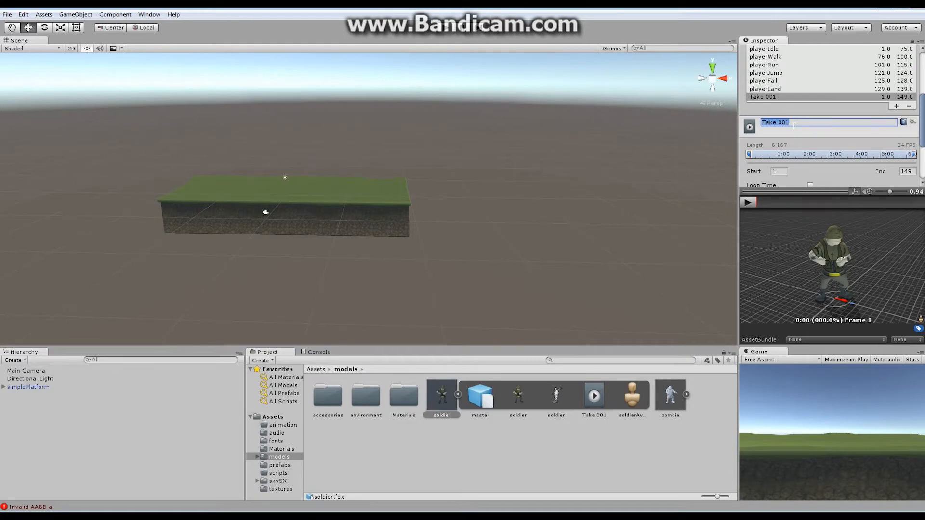
{"action": "key", "text": "BackSpace"}
{"action": "type", "text": "playerMelee"}
Set the playerMelee clip's start frame to 140 and play its preview.
{"action": "left_click_drag", "start_coordinate": [922, 102], "coordinate": [923, 110]}
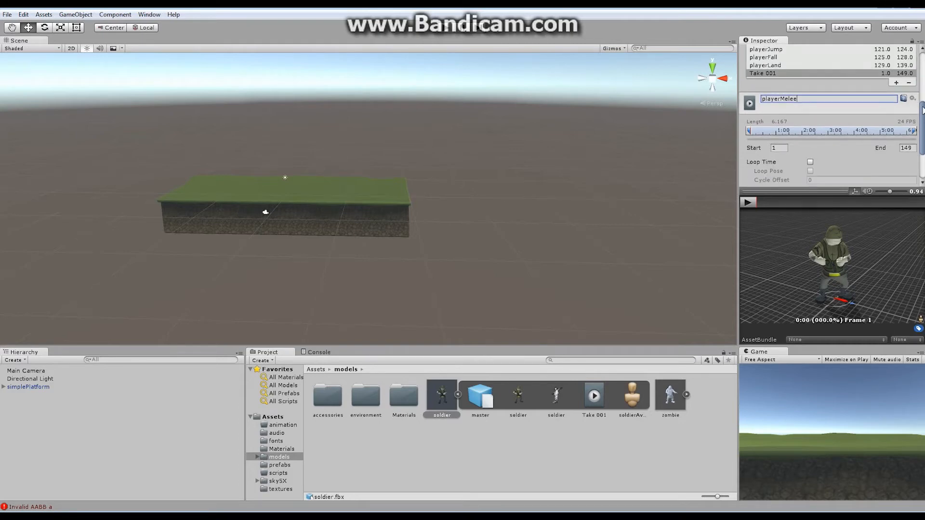
{"action": "left_click", "coordinate": [778, 148]}
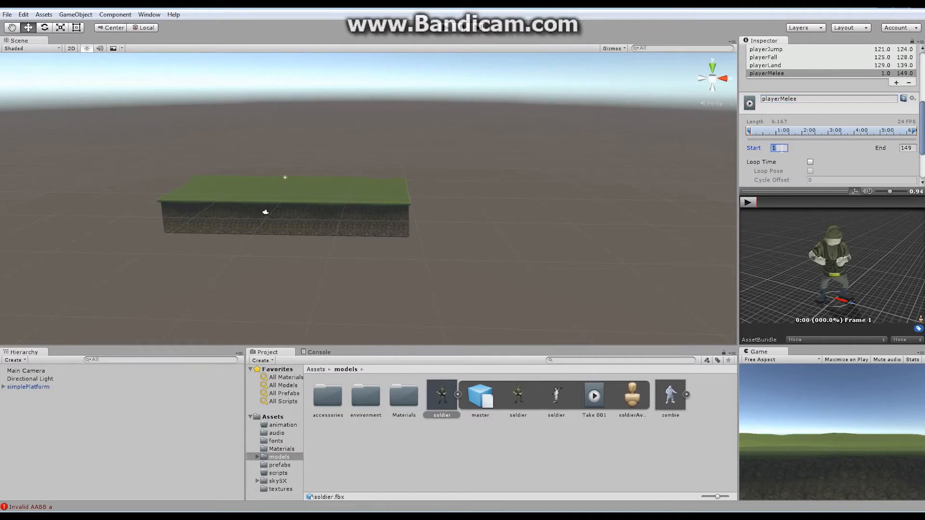
{"action": "type", "text": "140"}
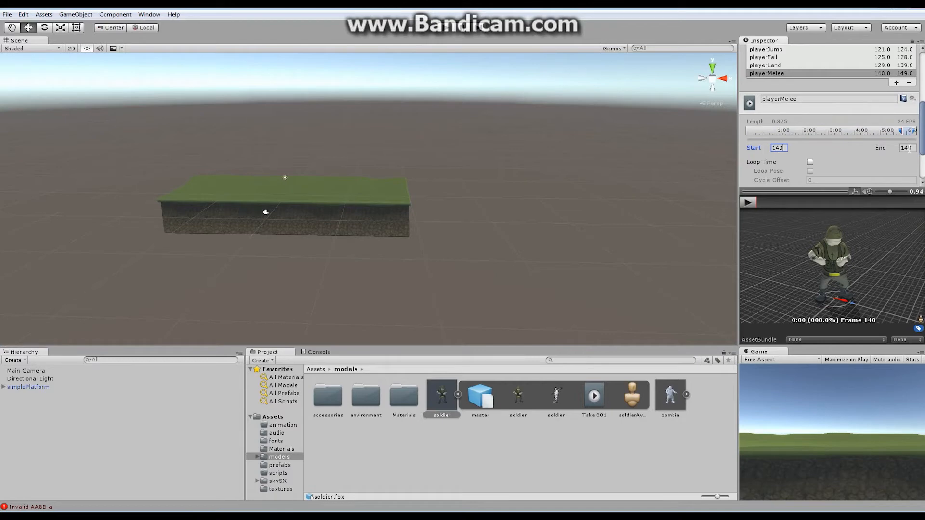
{"action": "left_click", "coordinate": [748, 203]}
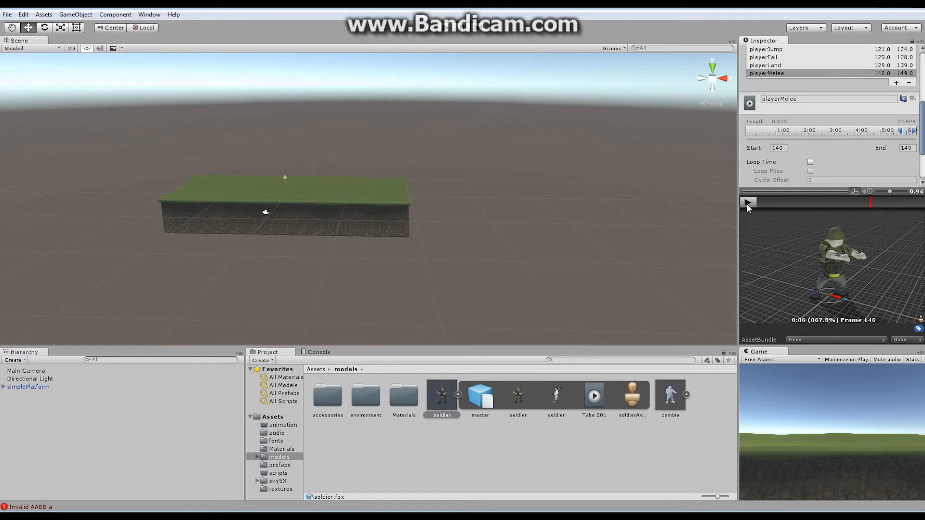
Add another animation clip named playerNeutral and set its end frame to 1.
{"action": "left_click", "coordinate": [896, 84]}
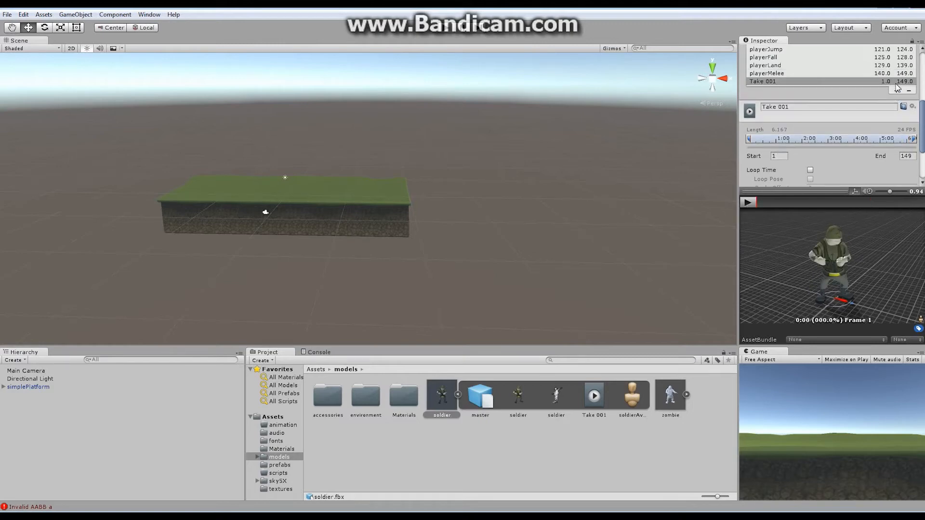
{"action": "left_click", "coordinate": [803, 105]}
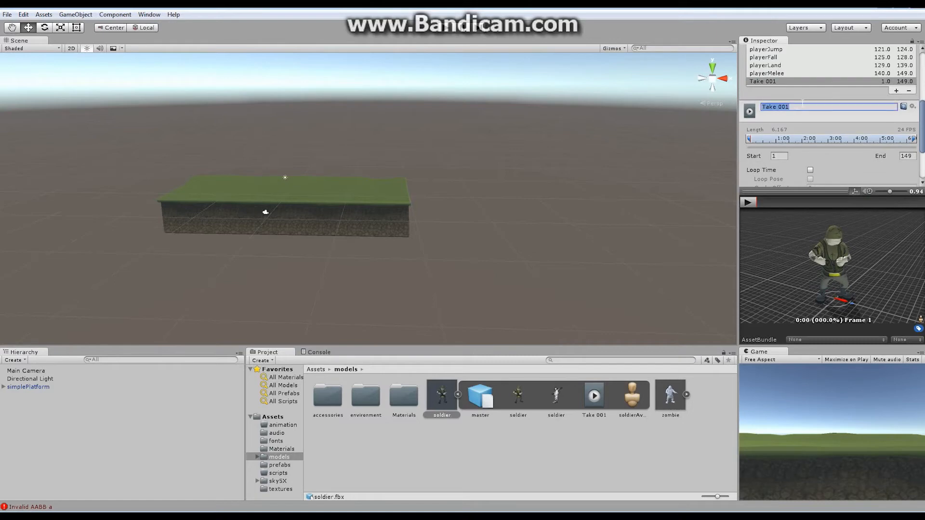
{"action": "type", "text": "playerNeutral"}
{"action": "left_click", "coordinate": [907, 156]}
{"action": "type", "text": "1"}
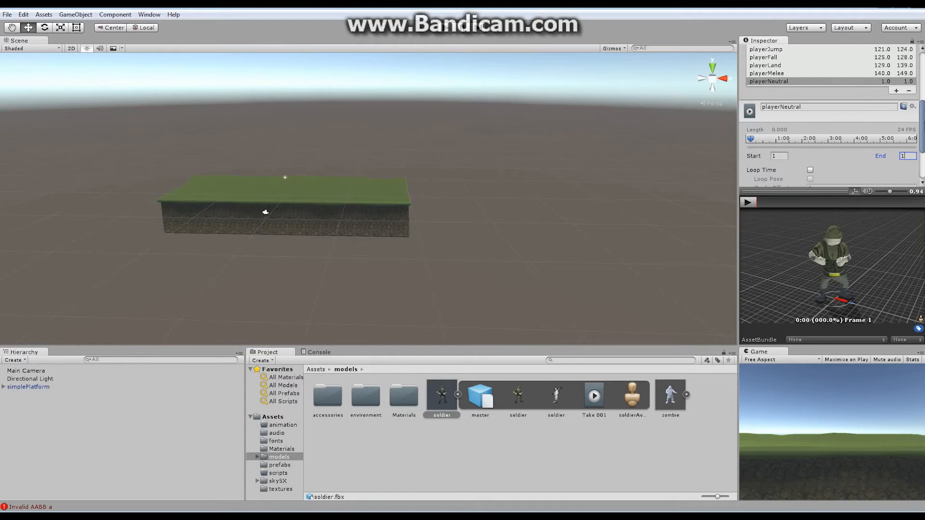
Apply the soldier model's animation import settings.
{"action": "scroll", "coordinate": [915, 118], "scroll_direction": "down", "scroll_amount": 2}
{"action": "scroll", "coordinate": [906, 144], "scroll_direction": "down", "scroll_amount": 4}
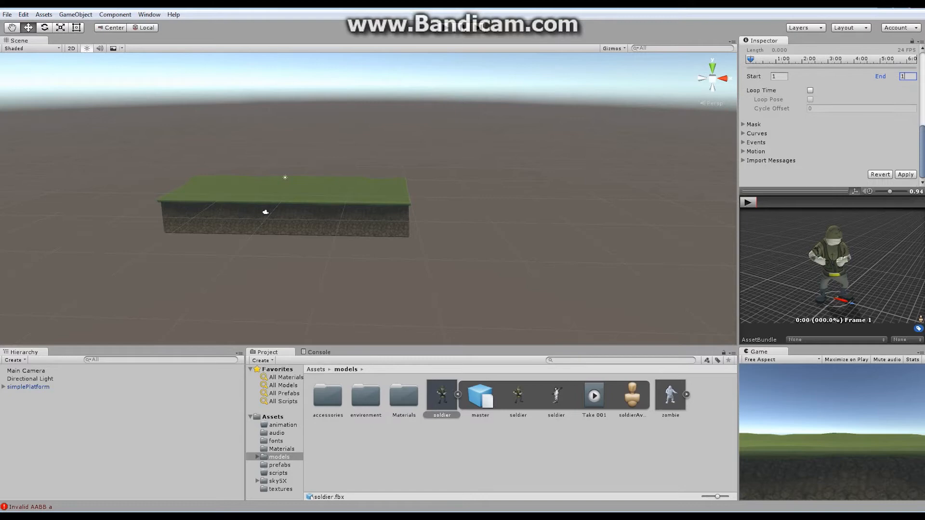
{"action": "left_click", "coordinate": [905, 175]}
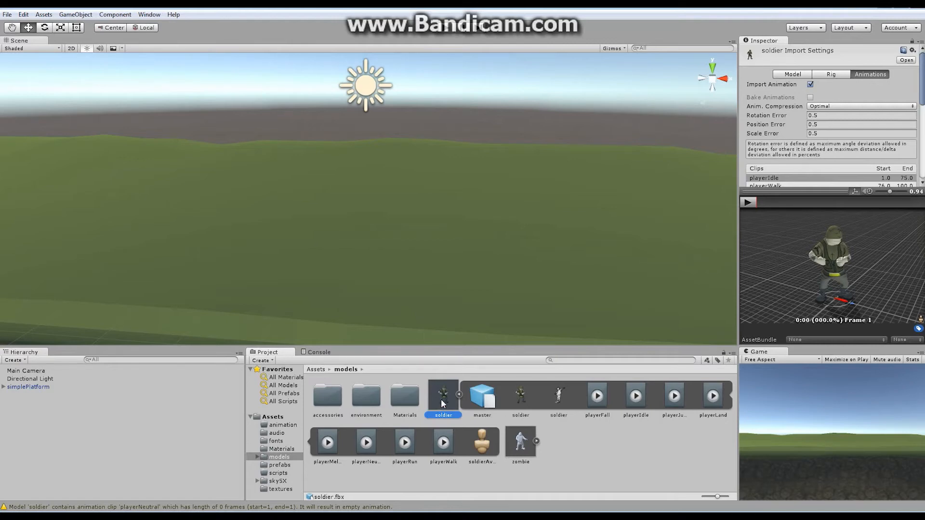
Place the soldier model on the grass platform in the scene and reset its transform.
{"action": "left_click_drag", "start_coordinate": [441, 403], "coordinate": [354, 215]}
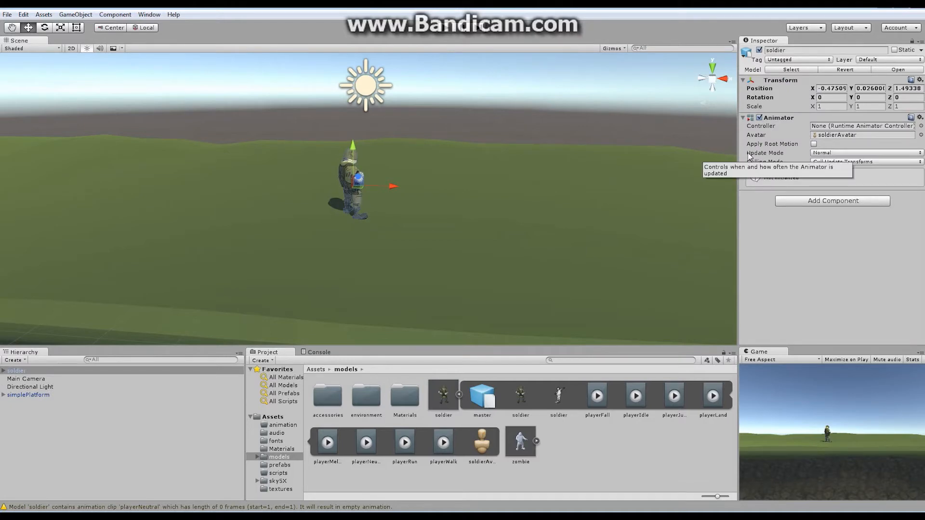
{"action": "left_click", "coordinate": [920, 79]}
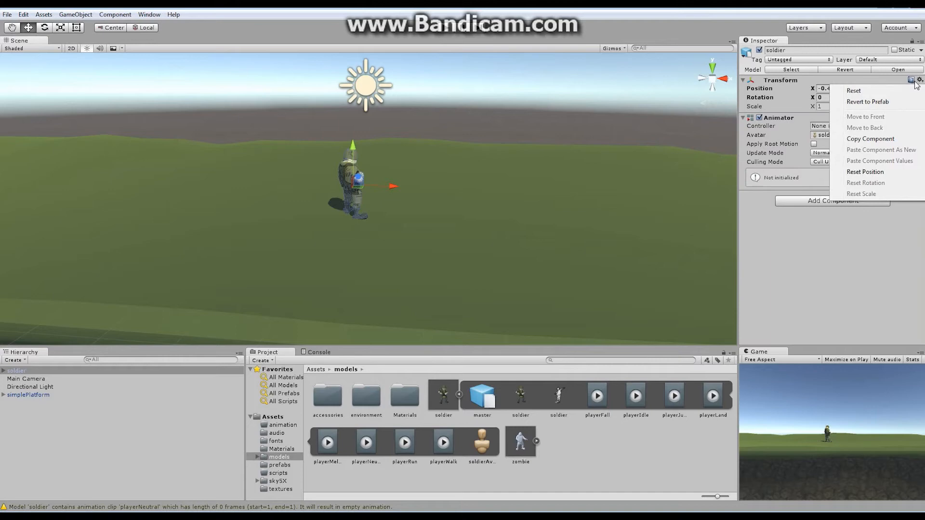
{"action": "left_click", "coordinate": [867, 93]}
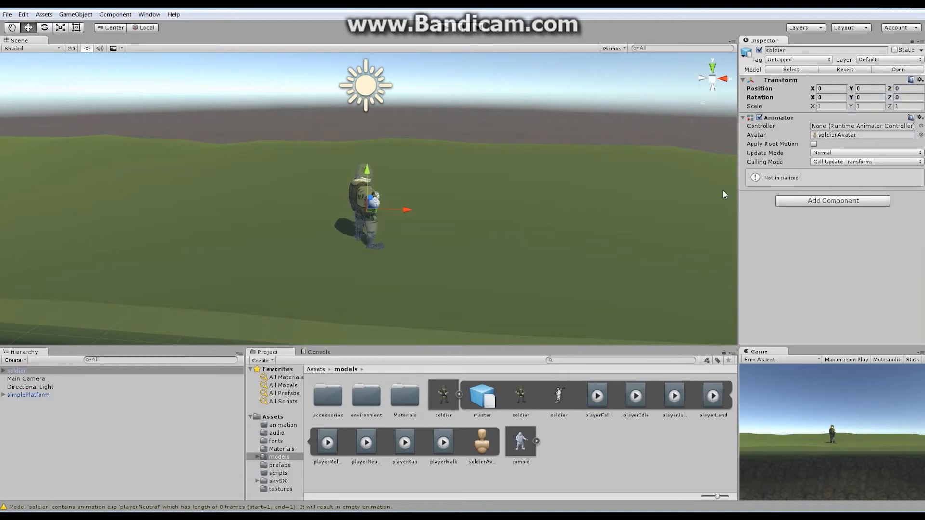
Expand the soldier's child objects in the hierarchy and set the soldier's Y rotation to 90.
{"action": "left_click", "coordinate": [6, 371]}
{"action": "left_click", "coordinate": [3, 371]}
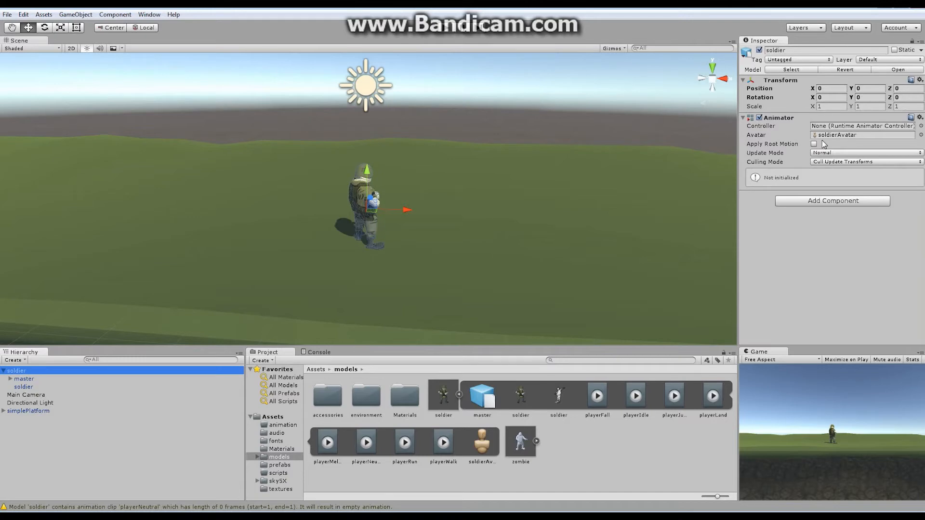
{"action": "right_click_drag", "start_coordinate": [556, 170], "coordinate": [437, 202], "text": "alt"}
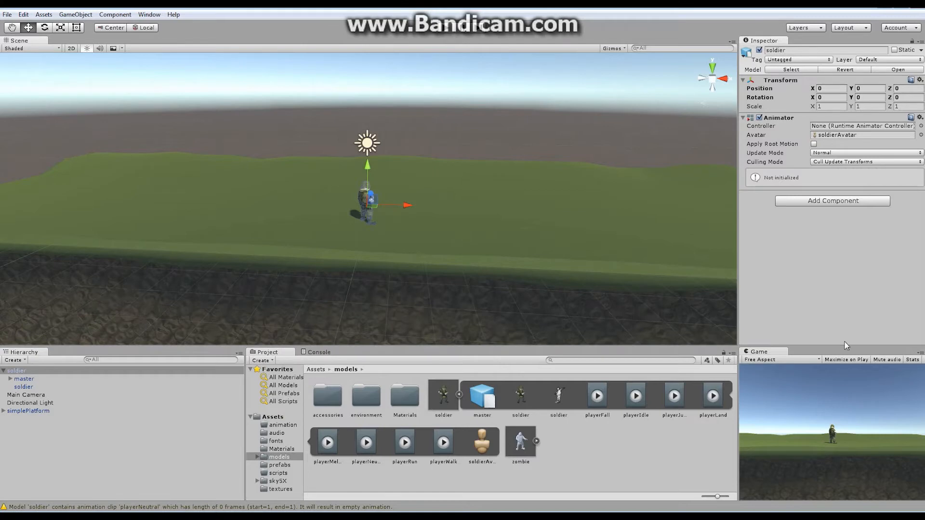
{"action": "left_click", "coordinate": [868, 98]}
{"action": "type", "text": "90"}
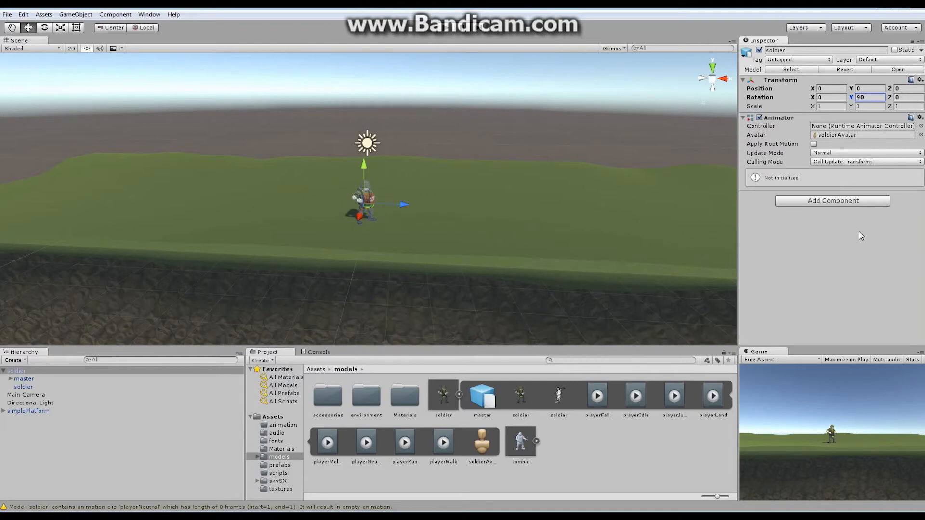
Add a Rigidbody physics component to the soldier.
{"action": "left_click", "coordinate": [835, 202]}
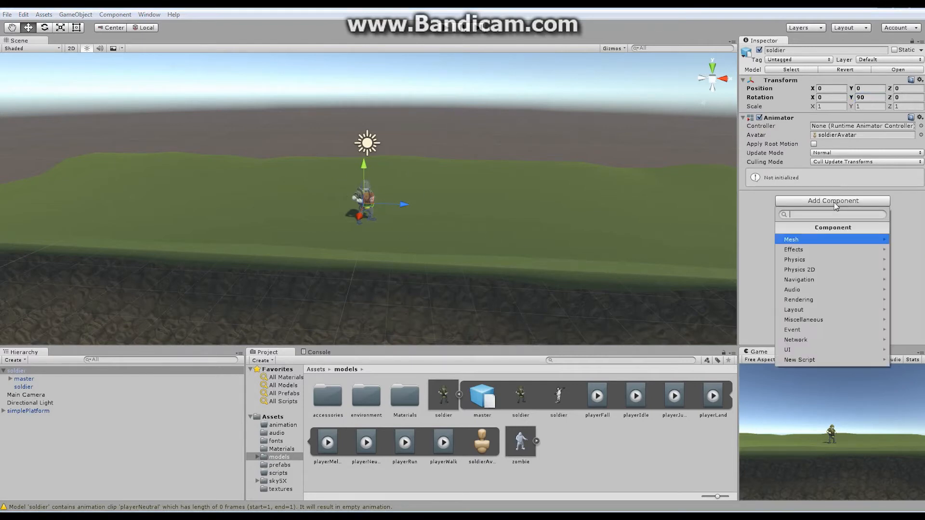
{"action": "left_click", "coordinate": [805, 259]}
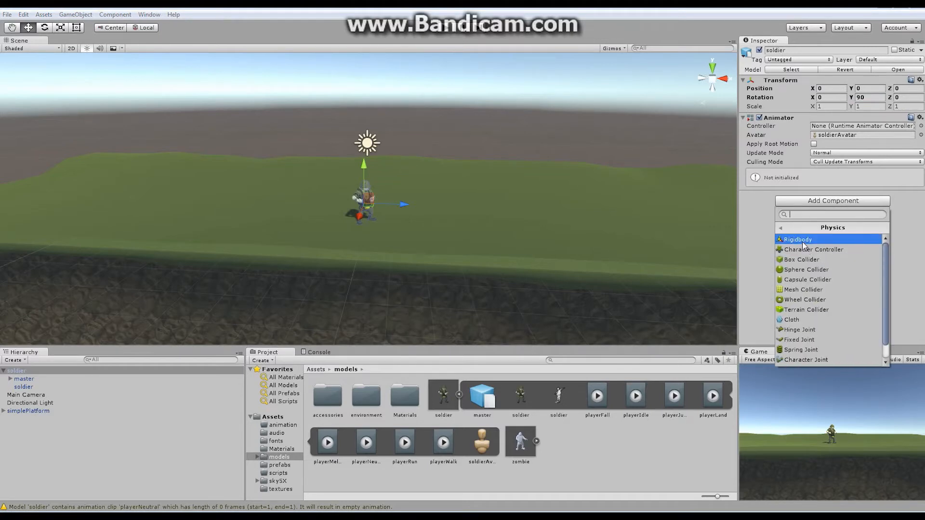
{"action": "left_click", "coordinate": [803, 243]}
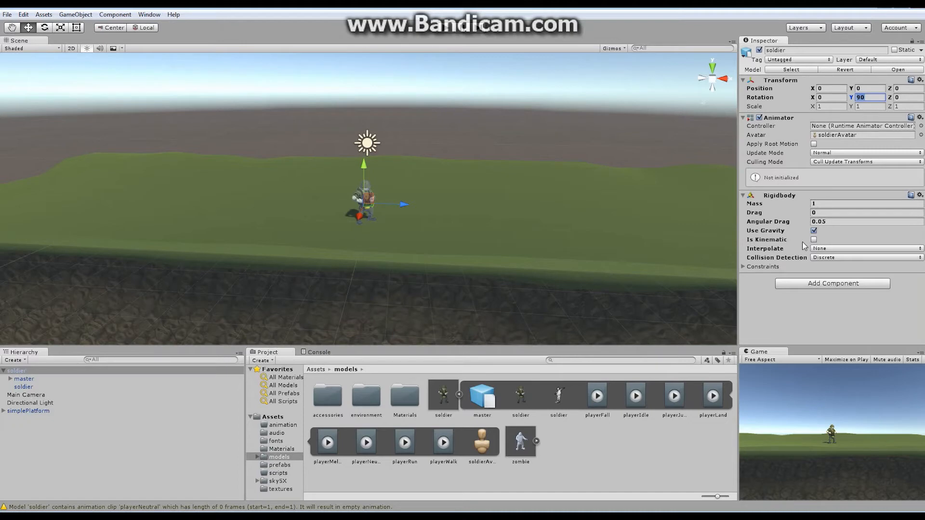
Raise the soldier above the platform to a Y position of 3.75 and test-play the scene with Maximize on Play enabled.
{"action": "left_click_drag", "start_coordinate": [363, 164], "coordinate": [372, 75]}
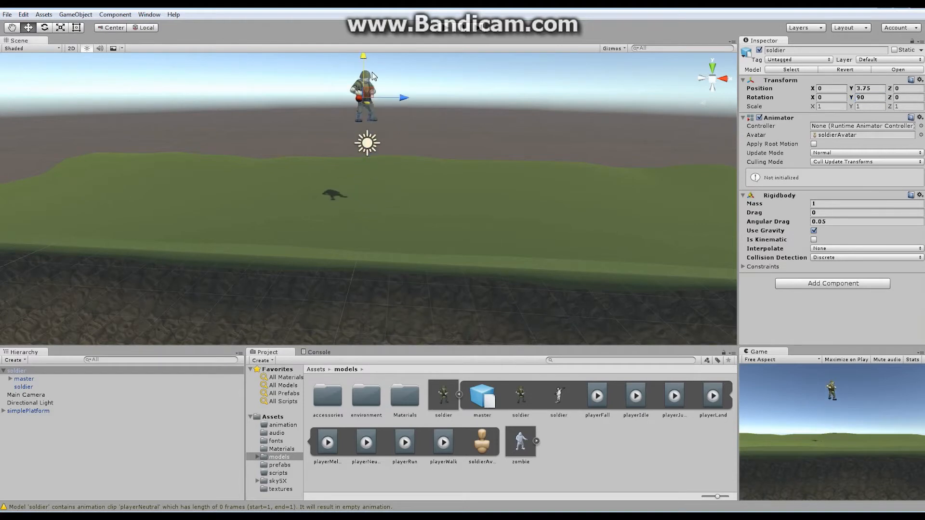
{"action": "left_click", "coordinate": [841, 360]}
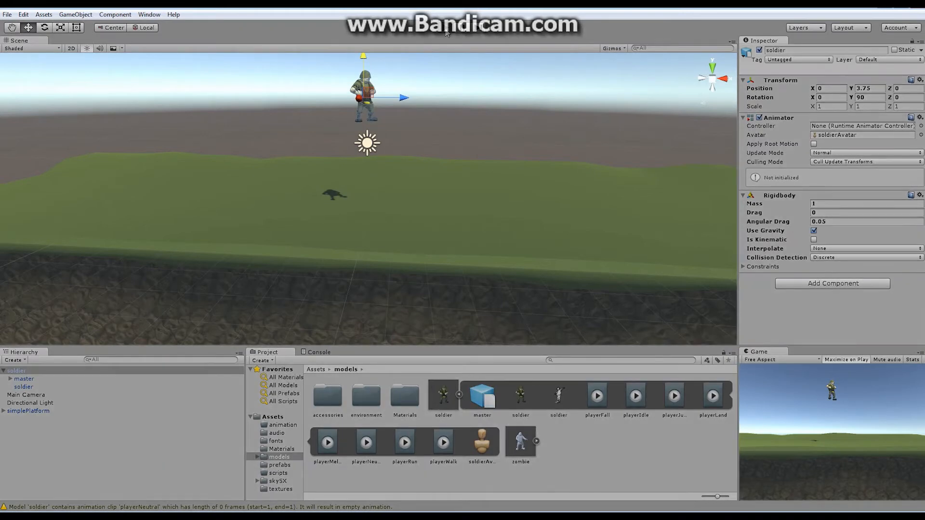
{"action": "left_click", "coordinate": [447, 32]}
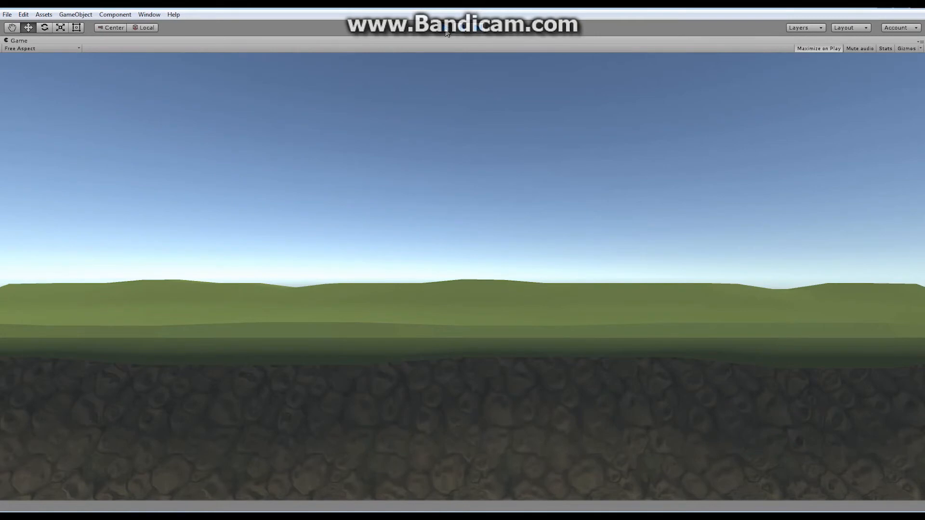
{"action": "left_click", "coordinate": [447, 32]}
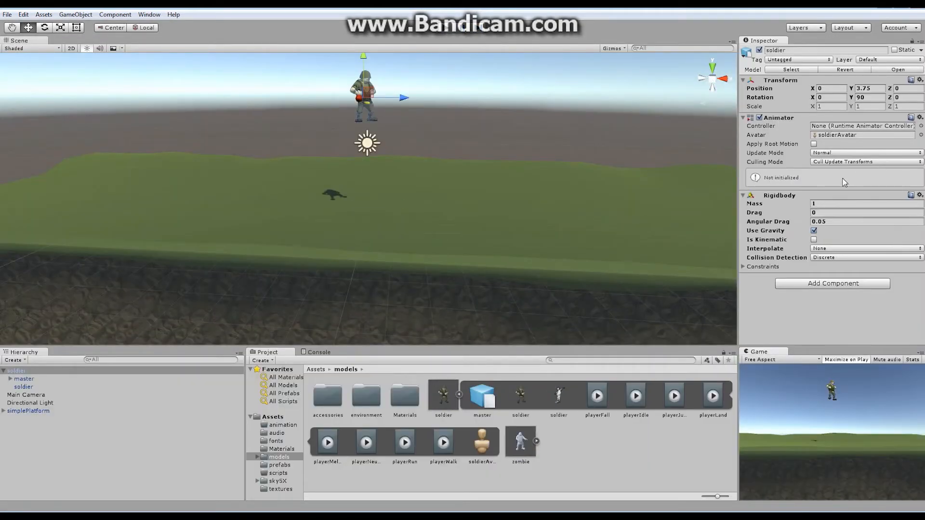
Remove the Rigidbody component from the soldier and test-play the scene without it.
{"action": "left_click", "coordinate": [919, 197]}
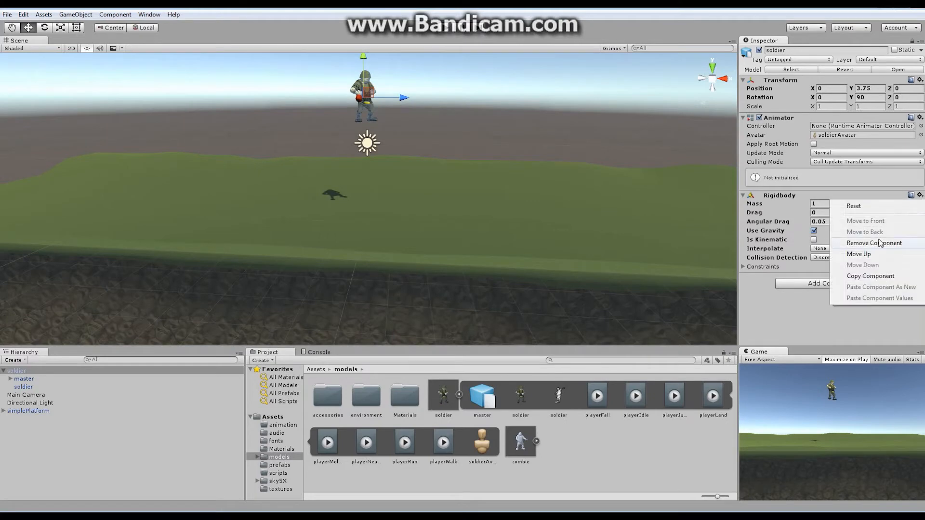
{"action": "left_click", "coordinate": [879, 243]}
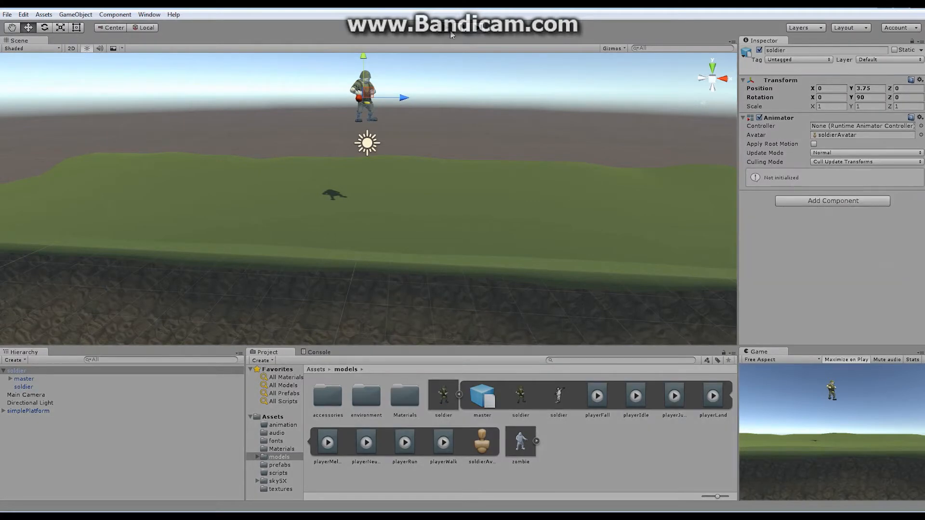
{"action": "left_click", "coordinate": [451, 33]}
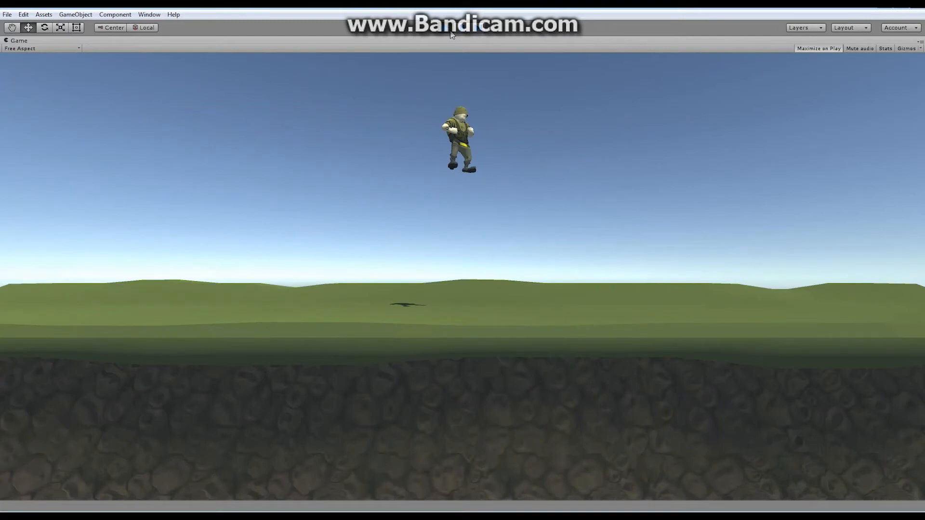
{"action": "left_click", "coordinate": [451, 33]}
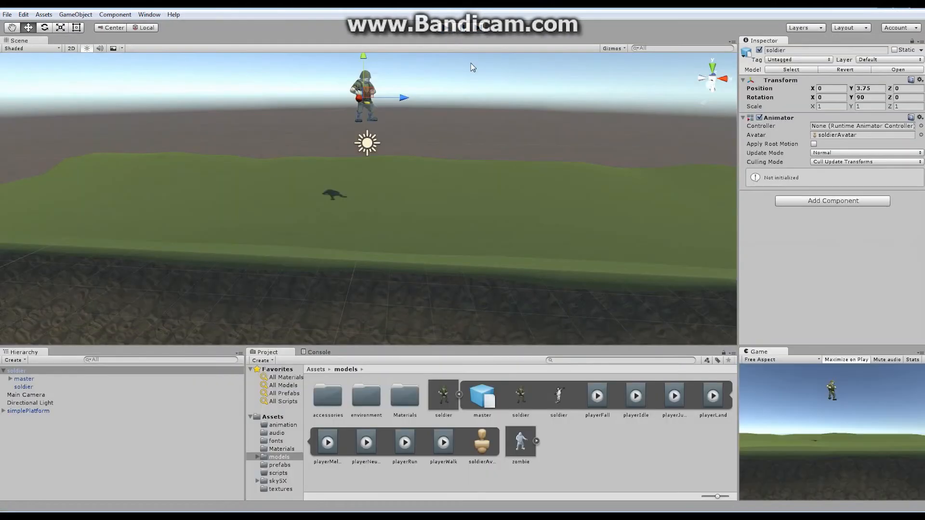
Add a Rigidbody component to the soldier again.
{"action": "left_click", "coordinate": [826, 201]}
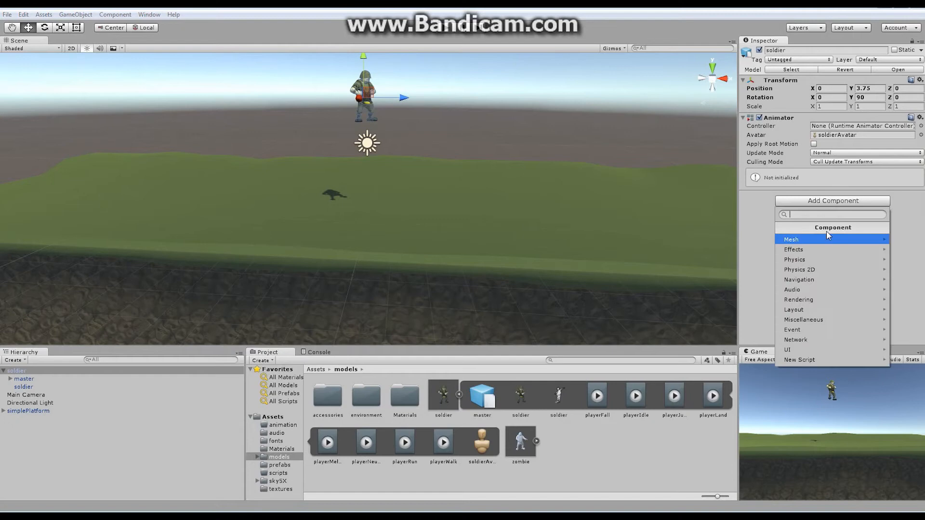
{"action": "left_click", "coordinate": [806, 259]}
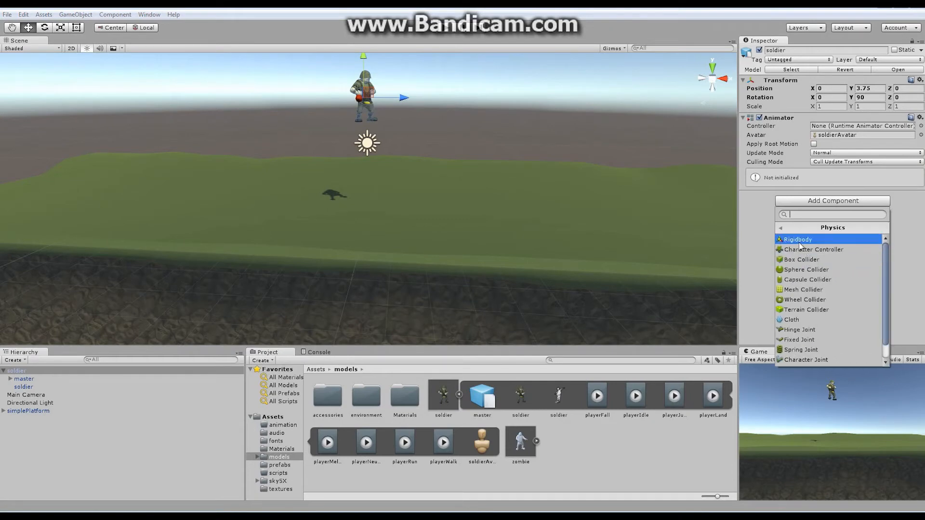
{"action": "left_click", "coordinate": [800, 240]}
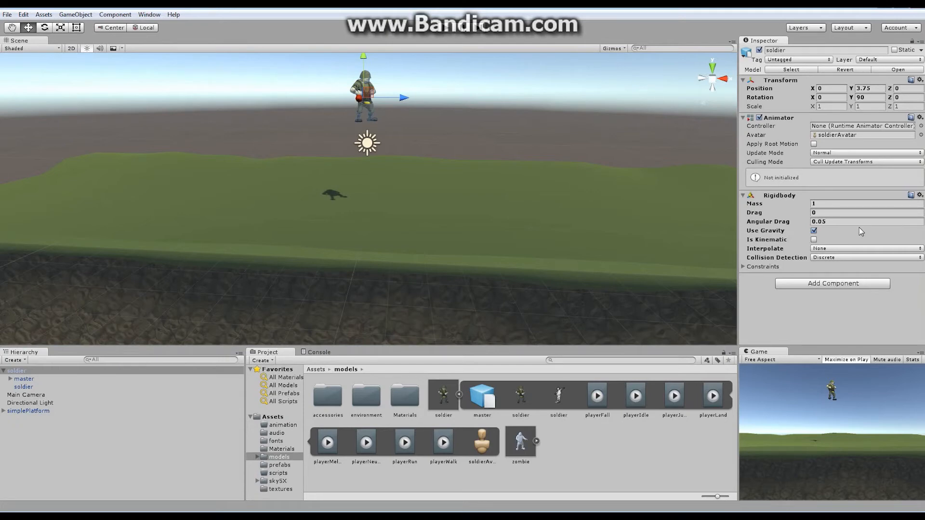
Constrain the soldier's Rigidbody by freezing Z position and X, Y and Z rotation, and test-play the scene.
{"action": "left_click", "coordinate": [743, 268]}
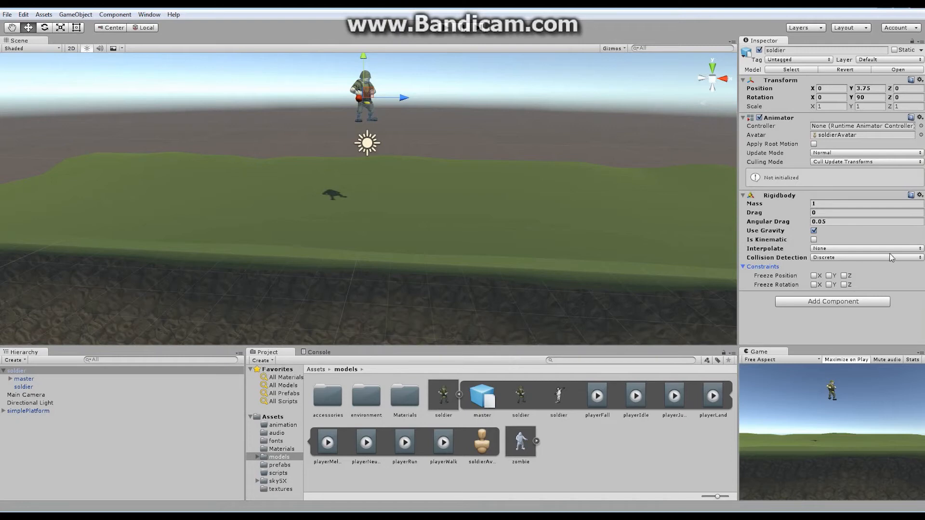
{"action": "left_click", "coordinate": [846, 277]}
{"action": "left_click", "coordinate": [815, 285]}
{"action": "left_click", "coordinate": [829, 284]}
{"action": "left_click", "coordinate": [844, 284]}
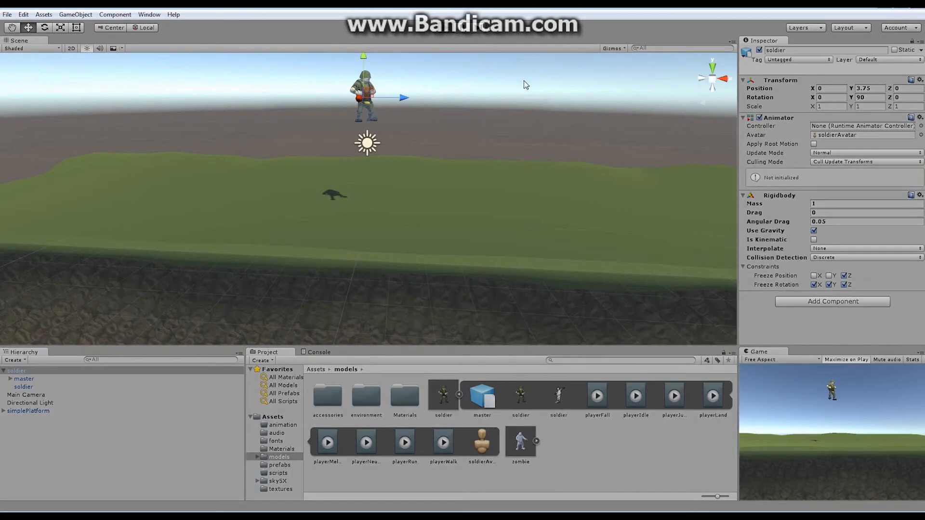
{"action": "key", "text": "ctrl+p"}
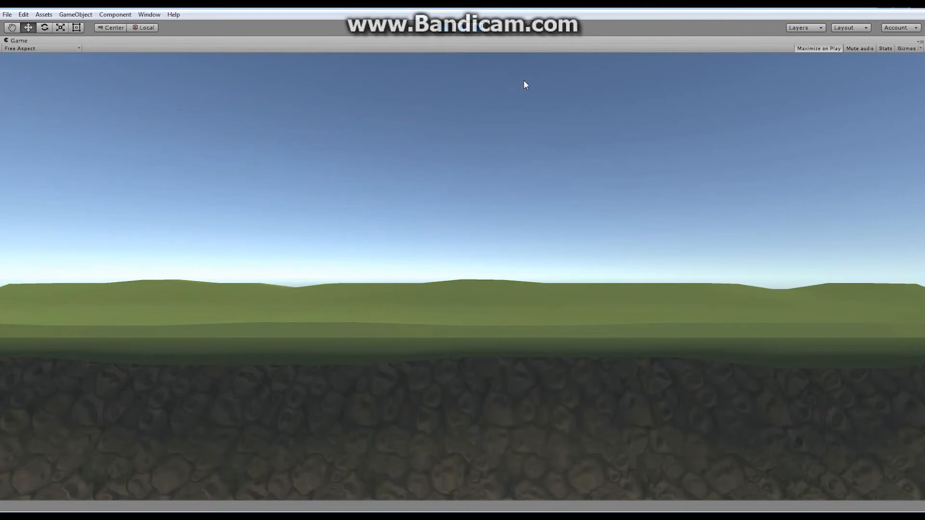
{"action": "left_click", "coordinate": [453, 32]}
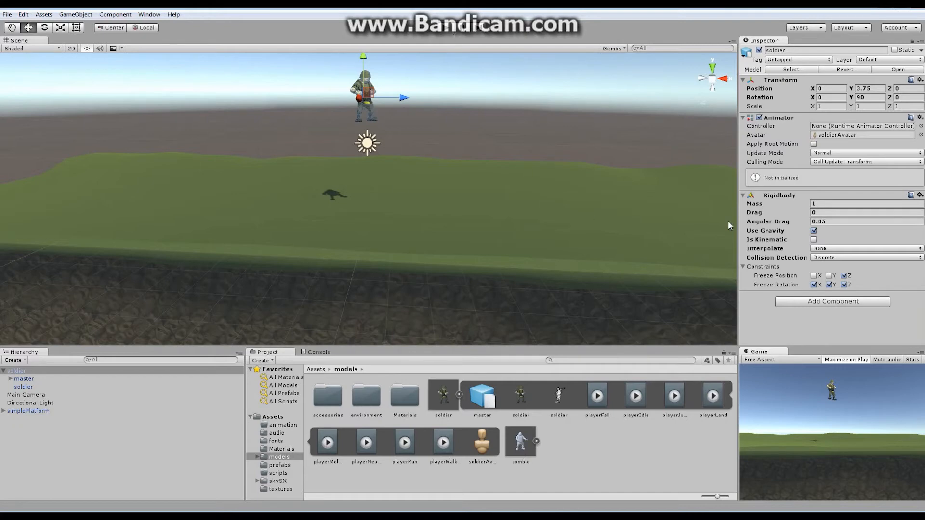
Add a Capsule Collider component to the soldier.
{"action": "left_click", "coordinate": [863, 302]}
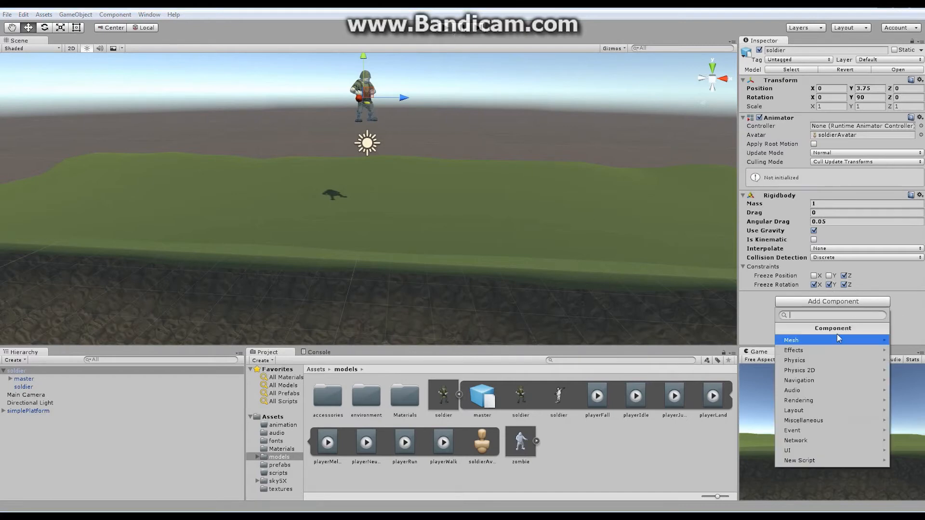
{"action": "left_click", "coordinate": [818, 362]}
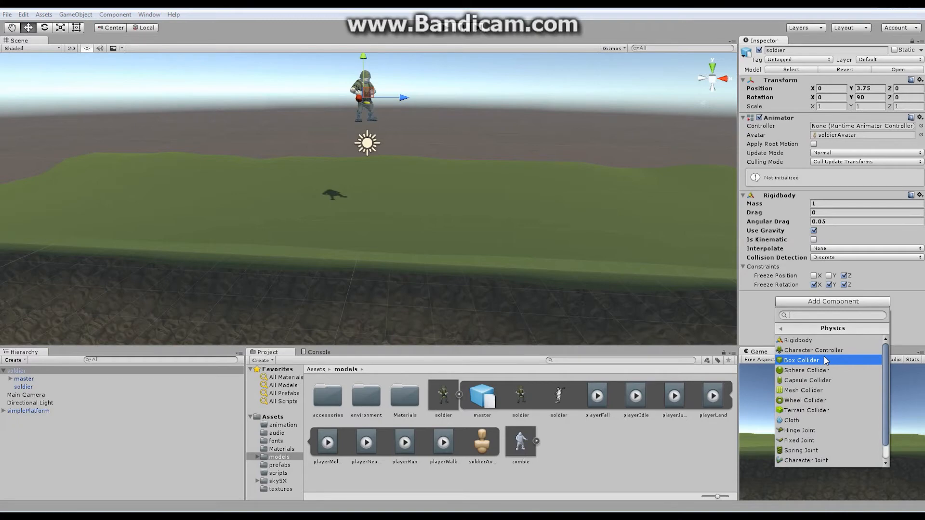
{"action": "left_click", "coordinate": [820, 381]}
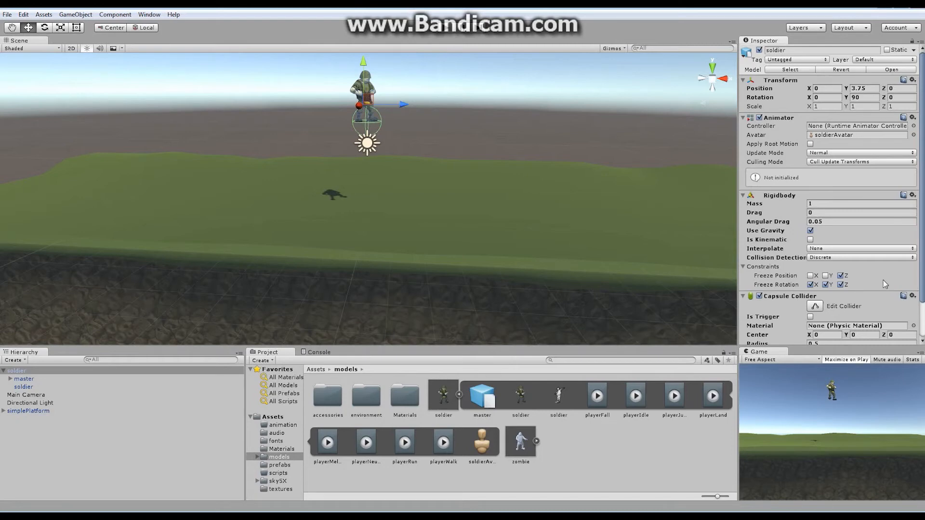
Set the height of the soldier's Capsule Collider to 1.7.
{"action": "scroll", "coordinate": [923, 134], "scroll_direction": "down", "scroll_amount": 3}
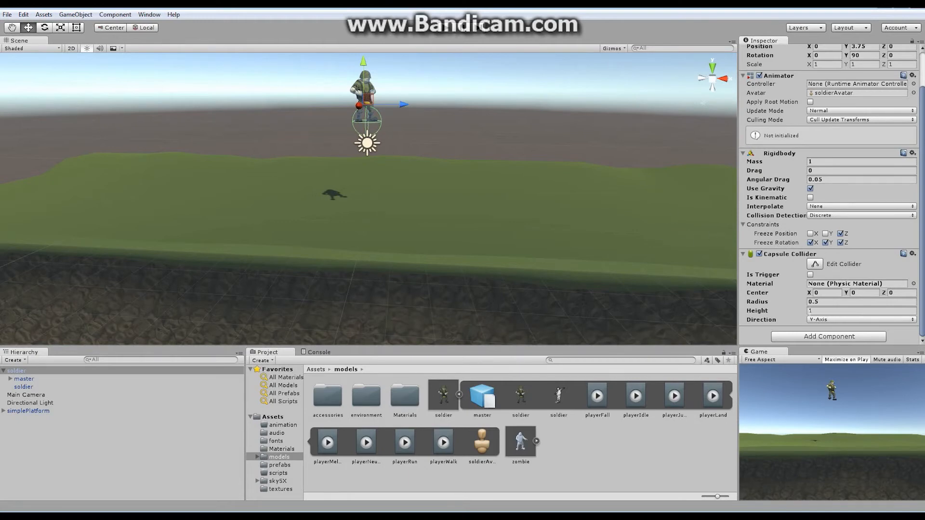
{"action": "left_click", "coordinate": [766, 312]}
{"action": "left_click_drag", "start_coordinate": [766, 312], "coordinate": [778, 316]}
{"action": "left_click", "coordinate": [818, 310]}
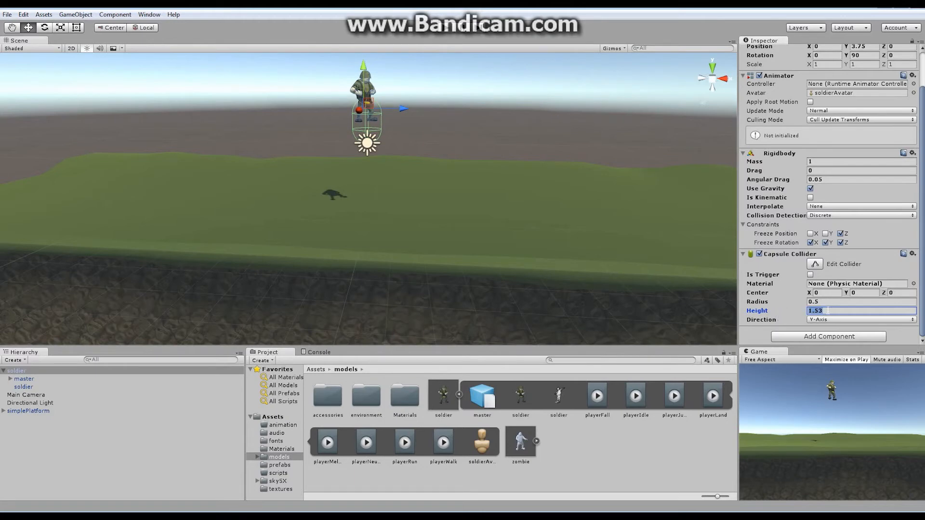
{"action": "left_click", "coordinate": [816, 311]}
{"action": "left_click_drag", "start_coordinate": [815, 310], "coordinate": [831, 311]}
{"action": "type", "text": "7"}
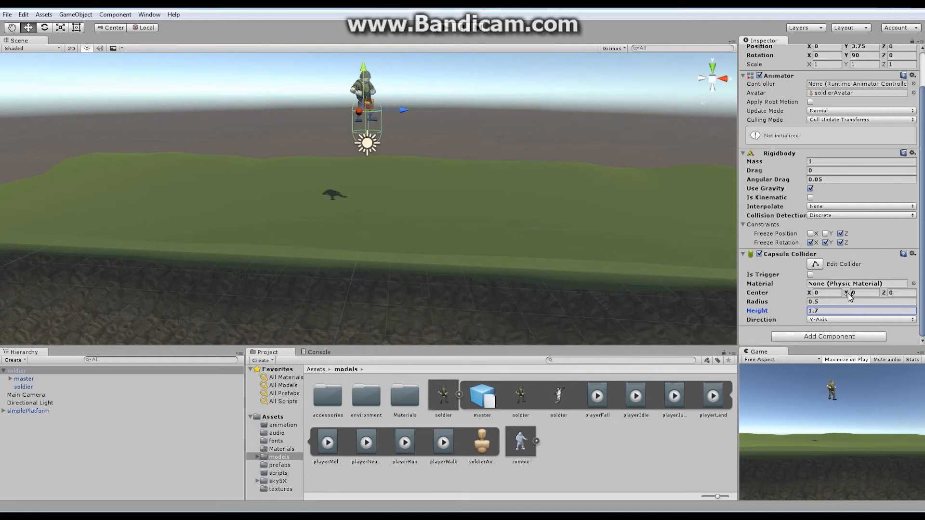
Raise the Capsule Collider's center to Y 0.85 so the capsule surrounds the soldier's body.
{"action": "left_click_drag", "start_coordinate": [849, 294], "coordinate": [866, 297]}
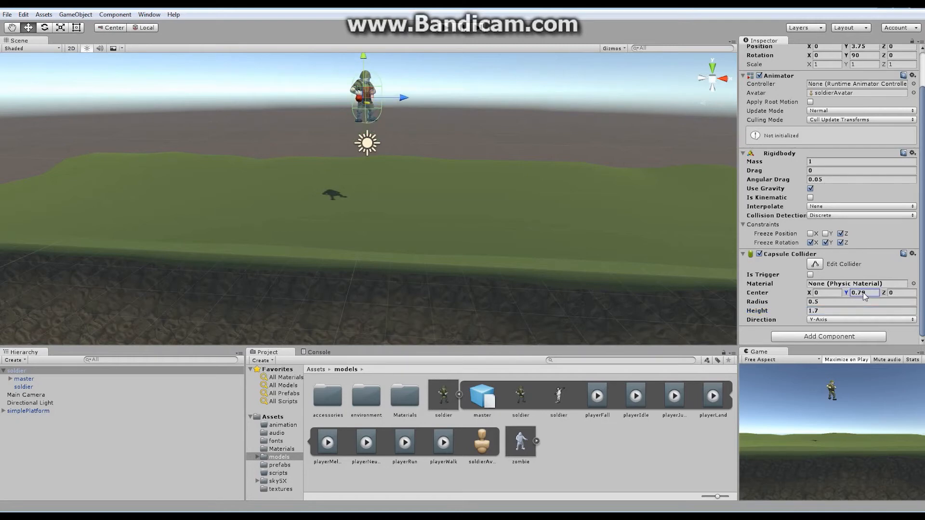
{"action": "right_click_drag", "start_coordinate": [317, 175], "coordinate": [475, 136], "text": "alt"}
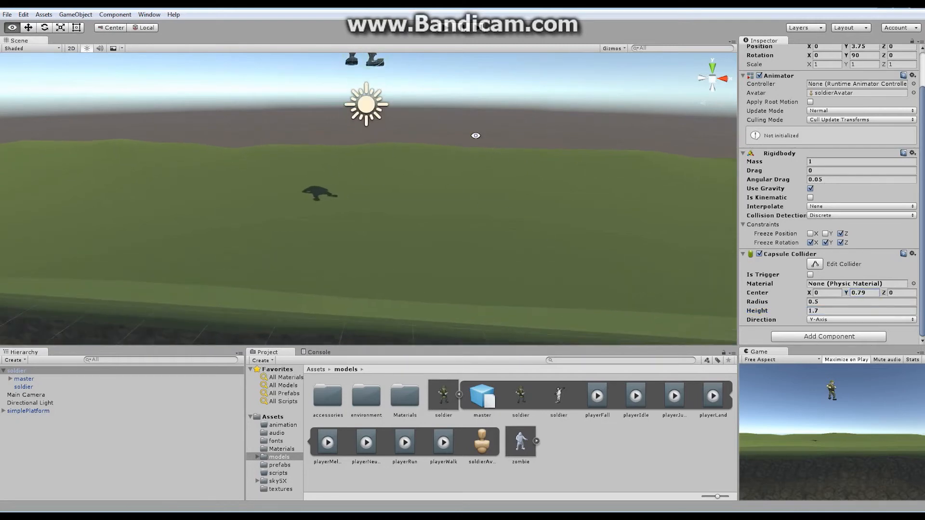
{"action": "middle_click_drag", "start_coordinate": [475, 136], "coordinate": [480, 238]}
{"action": "right_click_drag", "start_coordinate": [458, 237], "coordinate": [480, 237], "text": "alt"}
{"action": "left_click_drag", "start_coordinate": [409, 245], "coordinate": [380, 232], "text": "alt"}
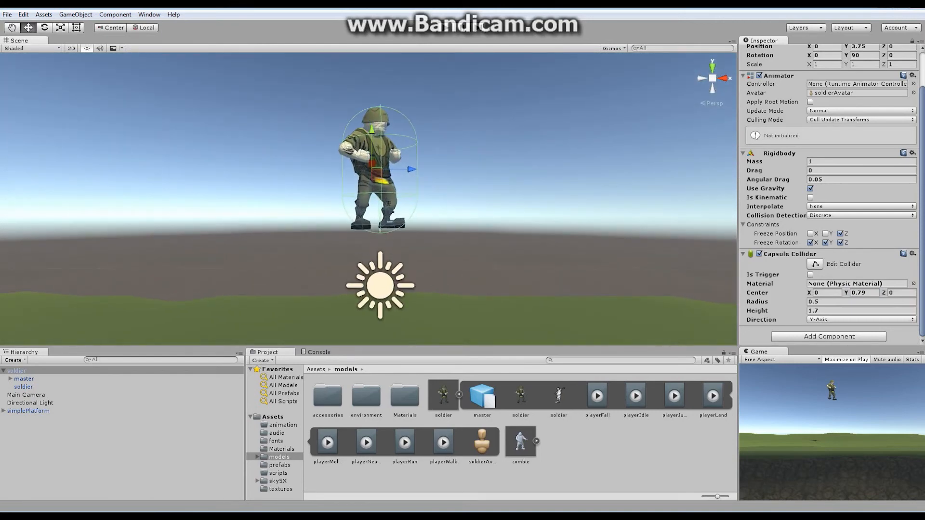
{"action": "left_click", "coordinate": [847, 295]}
{"action": "left_click_drag", "start_coordinate": [847, 294], "coordinate": [852, 295]}
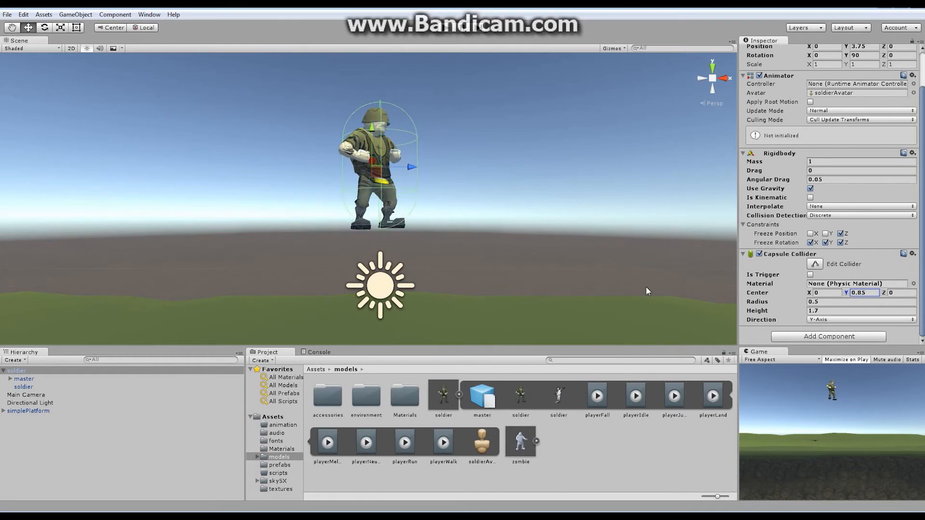
Check the capsule's fit around the soldier from several angles and shift the collider's center to Z -0.09.
{"action": "left_click_drag", "start_coordinate": [481, 149], "coordinate": [392, 172], "text": "alt"}
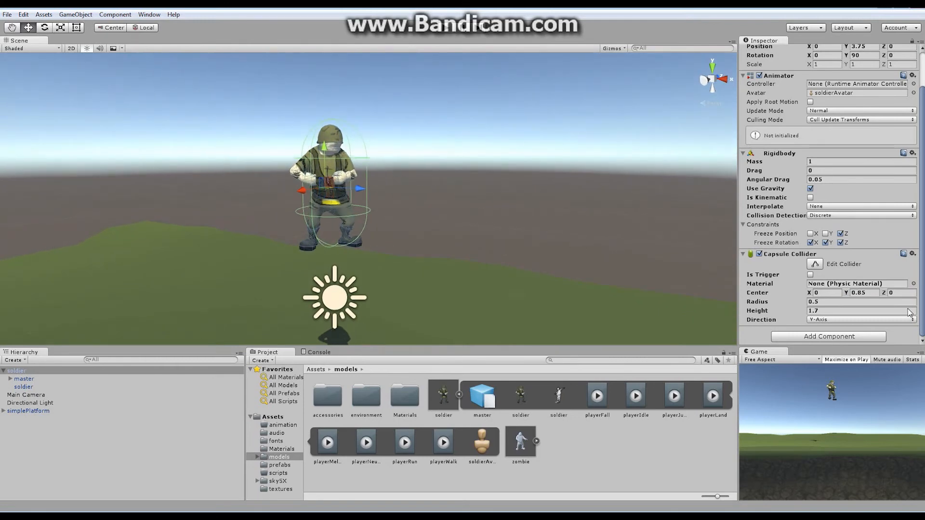
{"action": "left_click_drag", "start_coordinate": [513, 166], "coordinate": [434, 188], "text": "alt"}
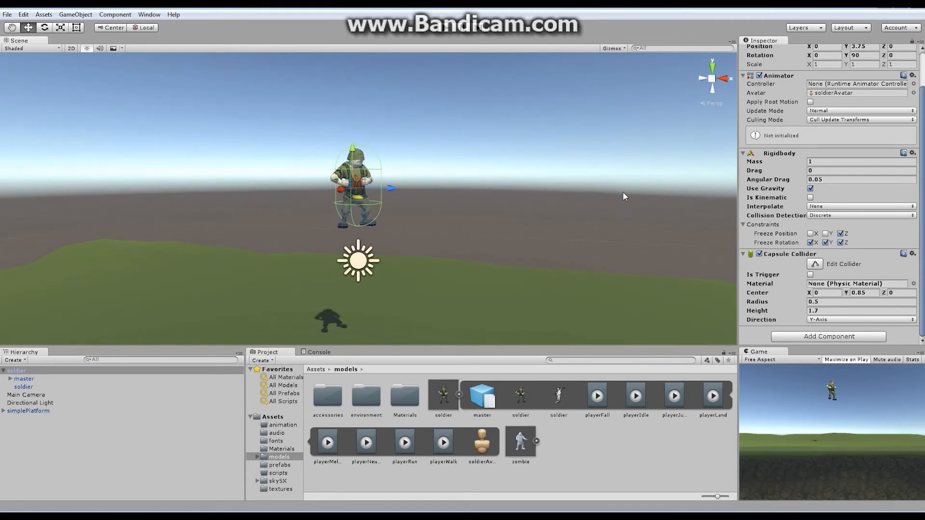
{"action": "left_click_drag", "start_coordinate": [493, 167], "coordinate": [365, 153], "text": "alt"}
{"action": "right_click_drag", "start_coordinate": [405, 165], "coordinate": [468, 176], "text": "alt"}
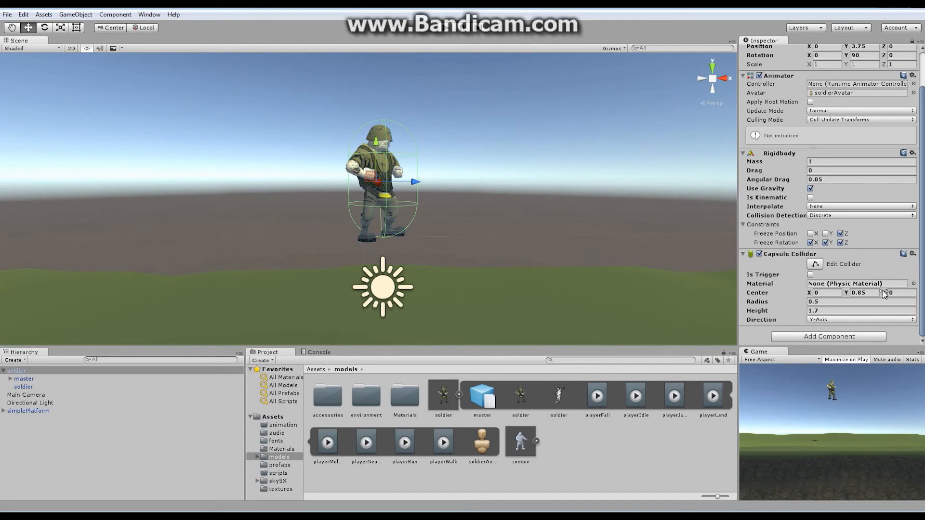
{"action": "left_click_drag", "start_coordinate": [884, 294], "coordinate": [880, 295]}
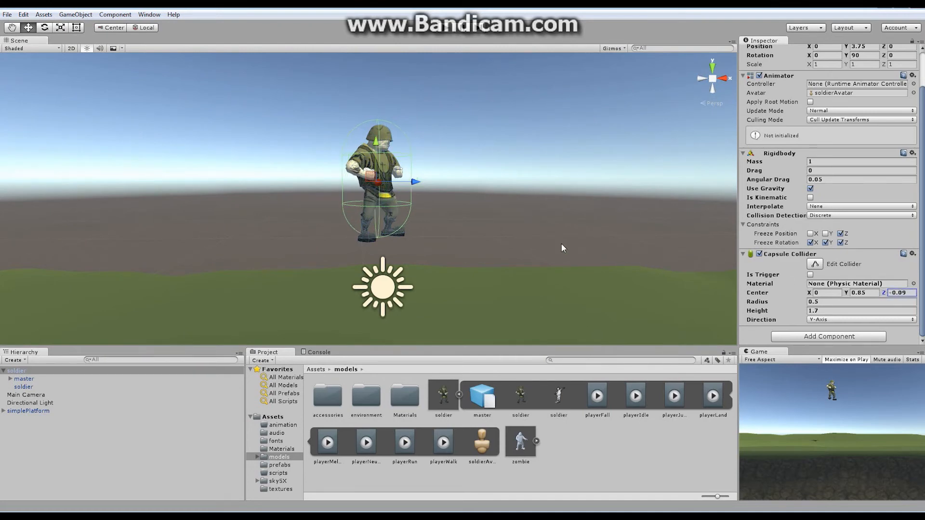
{"action": "left_click_drag", "start_coordinate": [511, 220], "coordinate": [499, 251], "text": "alt"}
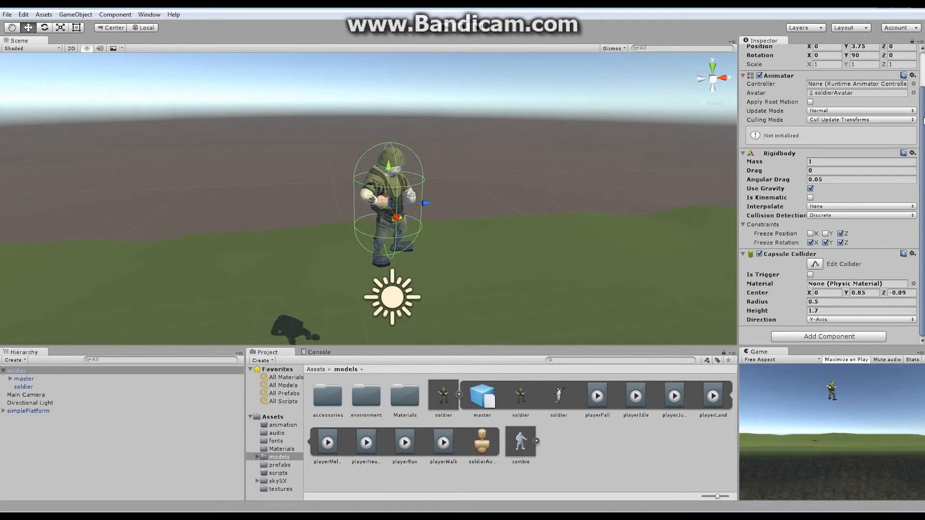
Test-play the scene with the soldier's Capsule Collider in place, and stop the playback.
{"action": "left_click", "coordinate": [901, 292]}
{"action": "left_click", "coordinate": [448, 31]}
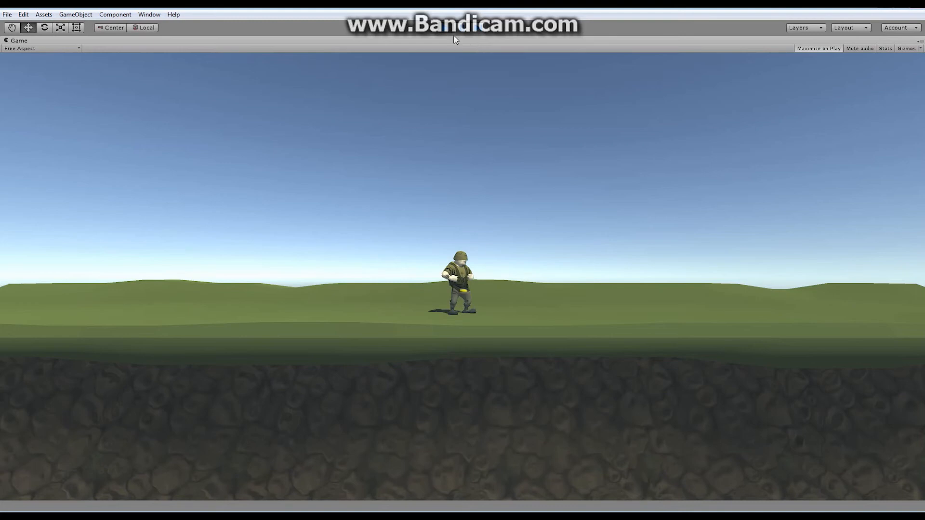
{"action": "left_click", "coordinate": [441, 27]}
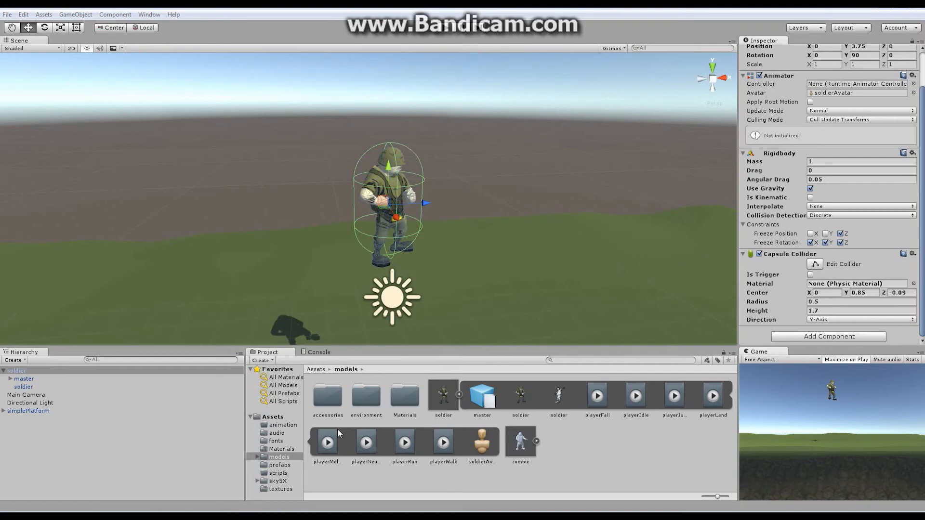
Open the accessories folder within models and preview the mesh inside the AssaultRifle model.
{"action": "left_click", "coordinate": [332, 405]}
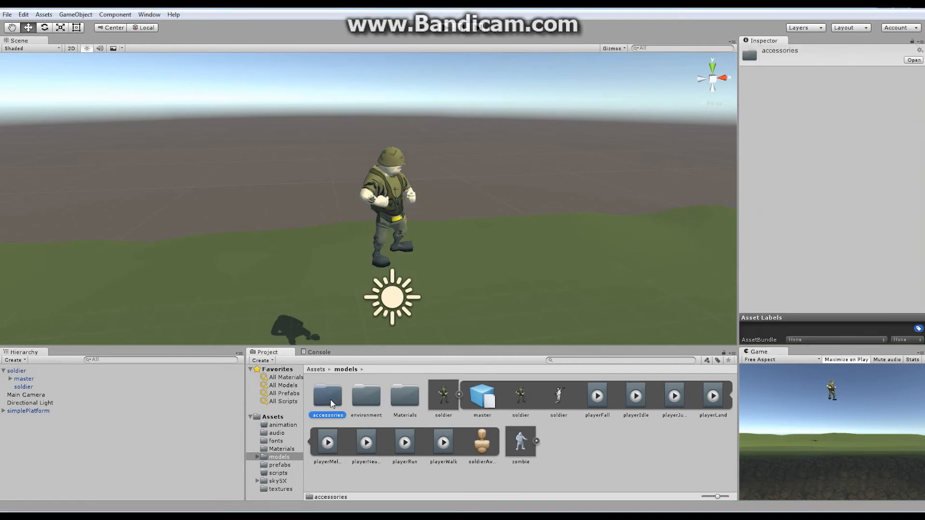
{"action": "double_click", "coordinate": [333, 394]}
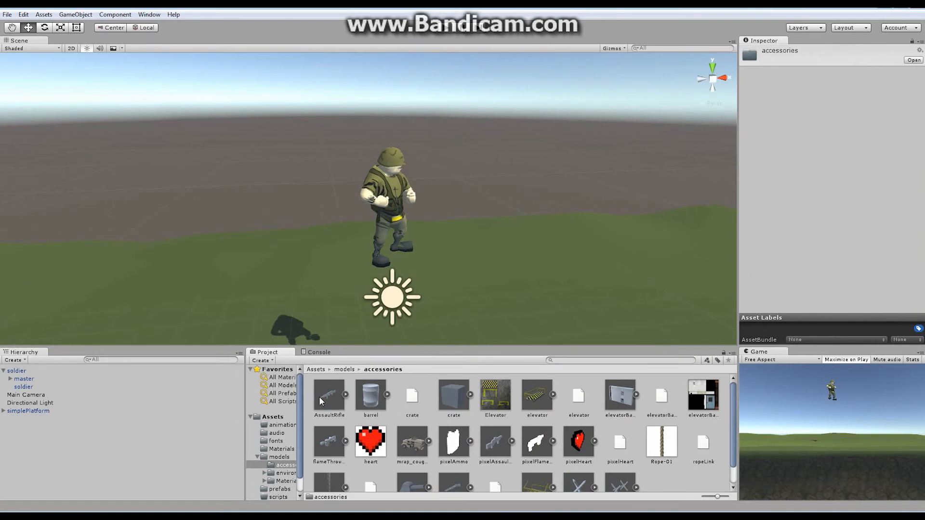
{"action": "left_click", "coordinate": [331, 395]}
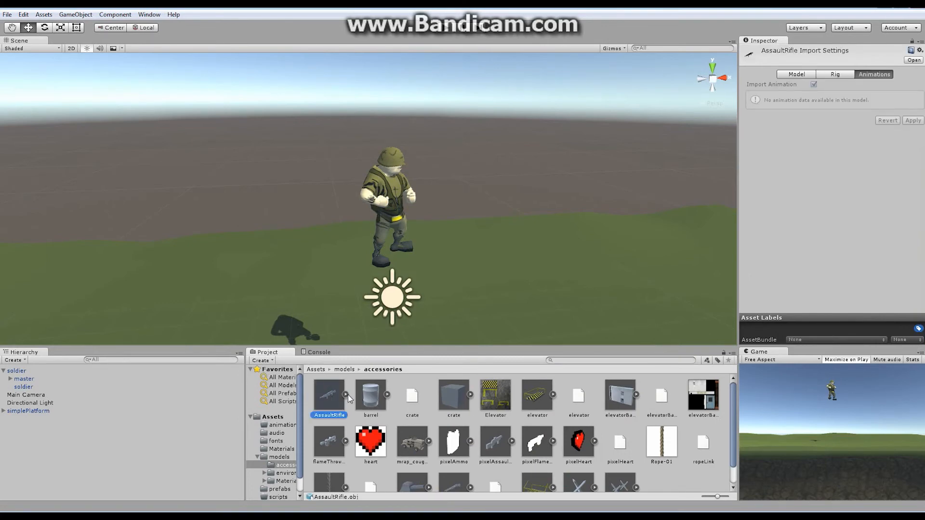
{"action": "left_click", "coordinate": [346, 395]}
{"action": "left_click", "coordinate": [365, 396]}
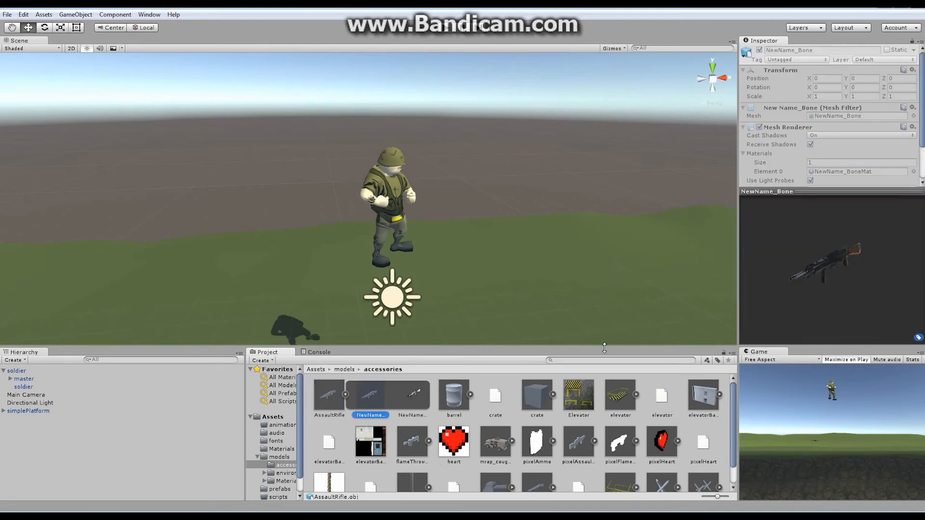
Place the AssaultRifle model in the scene and reset its transform.
{"action": "left_click", "coordinate": [330, 398]}
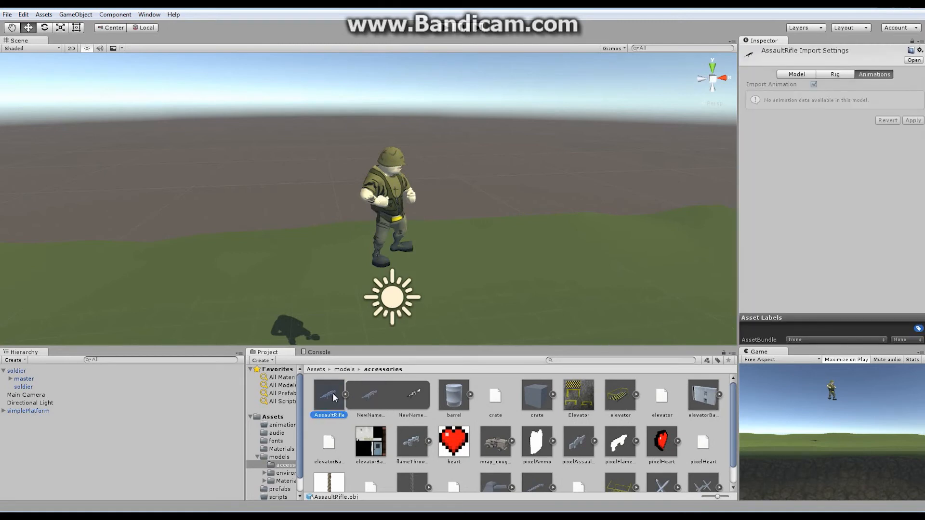
{"action": "left_click_drag", "start_coordinate": [329, 394], "coordinate": [368, 265]}
{"action": "left_click_drag", "start_coordinate": [457, 259], "coordinate": [436, 208], "text": "alt"}
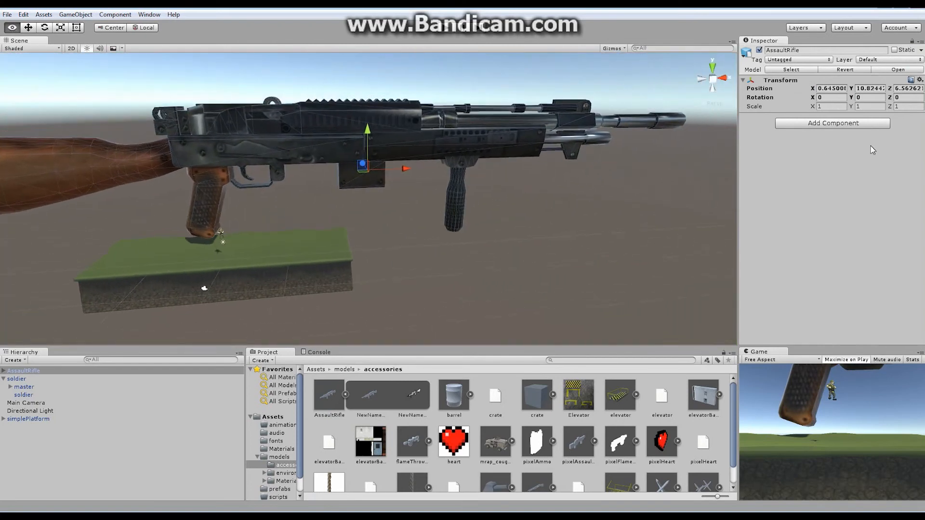
{"action": "left_click", "coordinate": [920, 79]}
{"action": "left_click", "coordinate": [854, 91]}
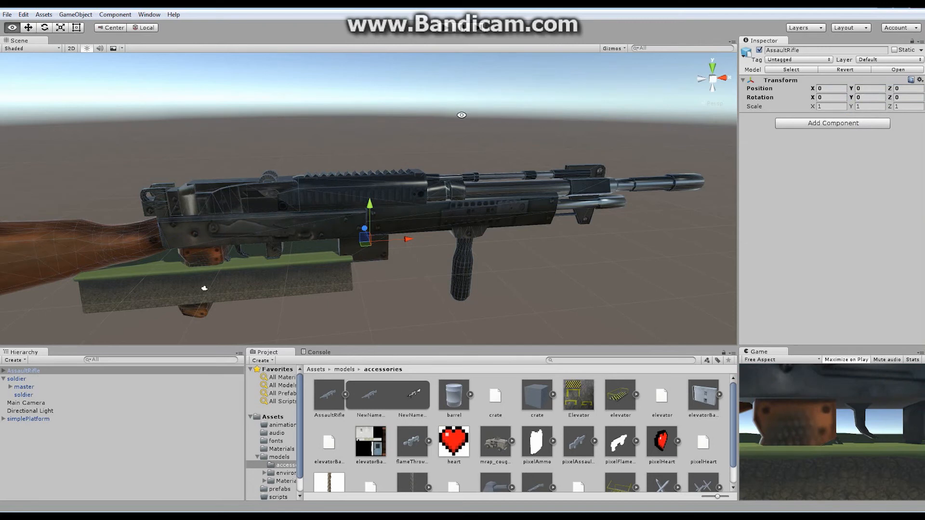
Examine the rifle up close in the scene and look at its child object in the hierarchy.
{"action": "right_click_drag", "start_coordinate": [335, 184], "coordinate": [465, 184], "text": "alt"}
{"action": "right_click_drag", "start_coordinate": [363, 199], "coordinate": [415, 199], "text": "alt"}
{"action": "middle_click_drag", "start_coordinate": [236, 234], "coordinate": [521, 186], "text": "alt"}
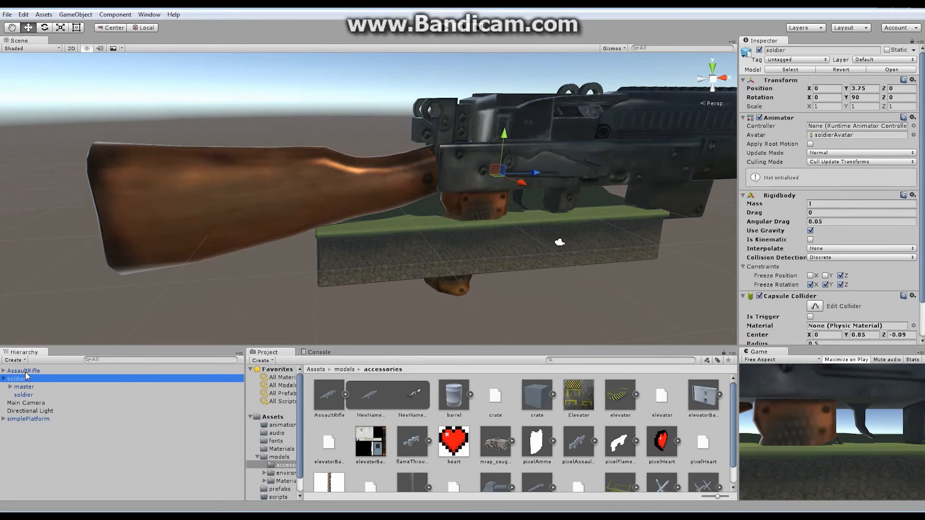
{"action": "left_click", "coordinate": [24, 371]}
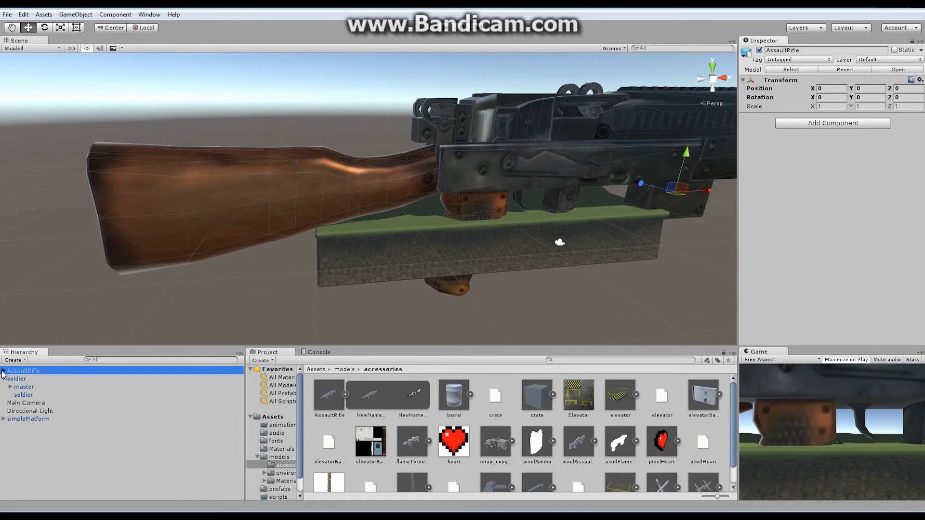
{"action": "left_click", "coordinate": [4, 371]}
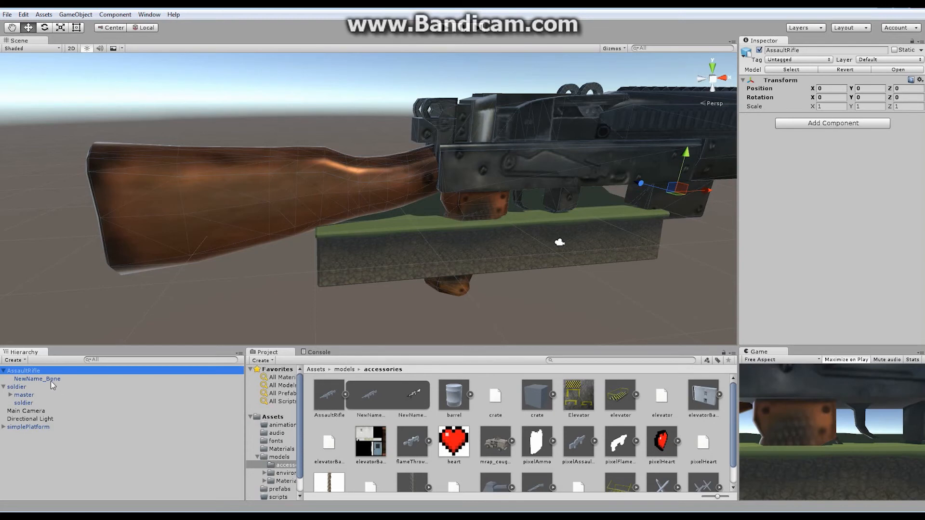
{"action": "left_click", "coordinate": [3, 371]}
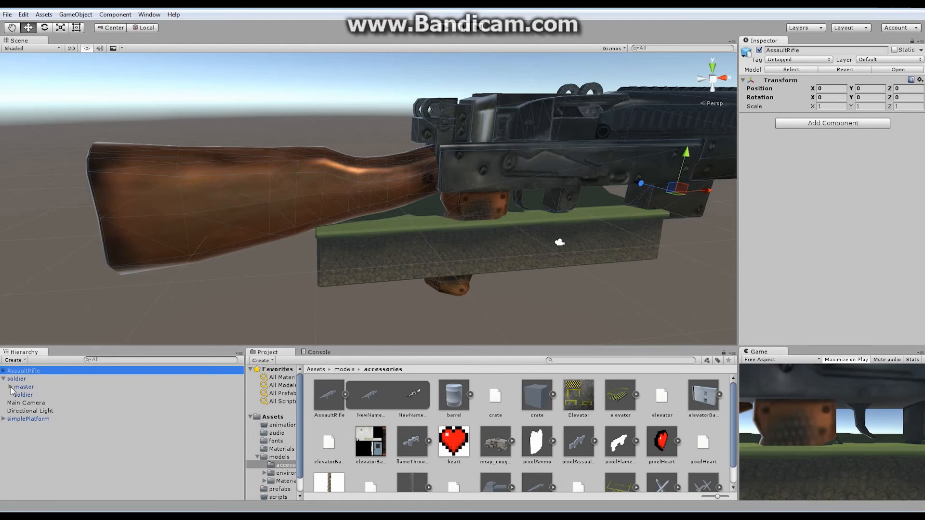
Expand the soldier's rig down to the right hand bone bn_hand_R and parent the AssaultRifle to it.
{"action": "left_click", "coordinate": [11, 387]}
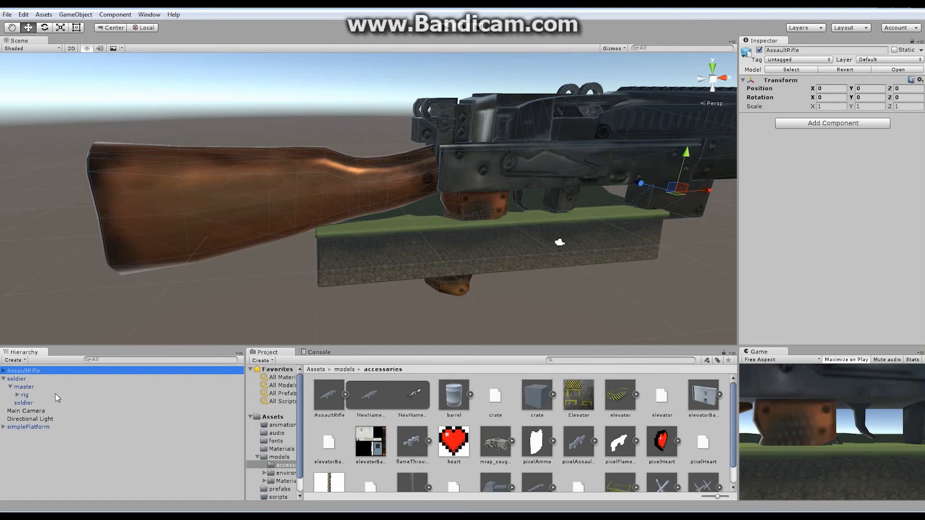
{"action": "left_click", "coordinate": [18, 394]}
{"action": "left_click", "coordinate": [25, 403]}
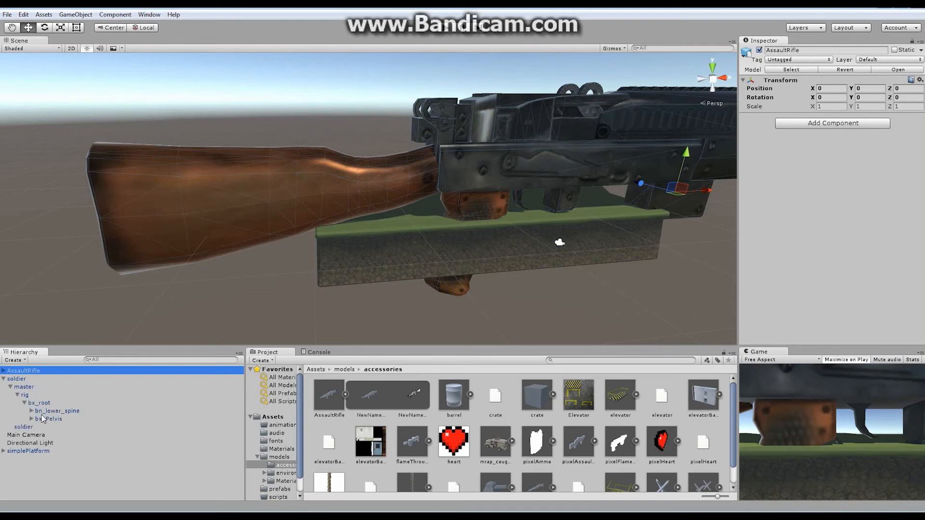
{"action": "left_click", "coordinate": [32, 411]}
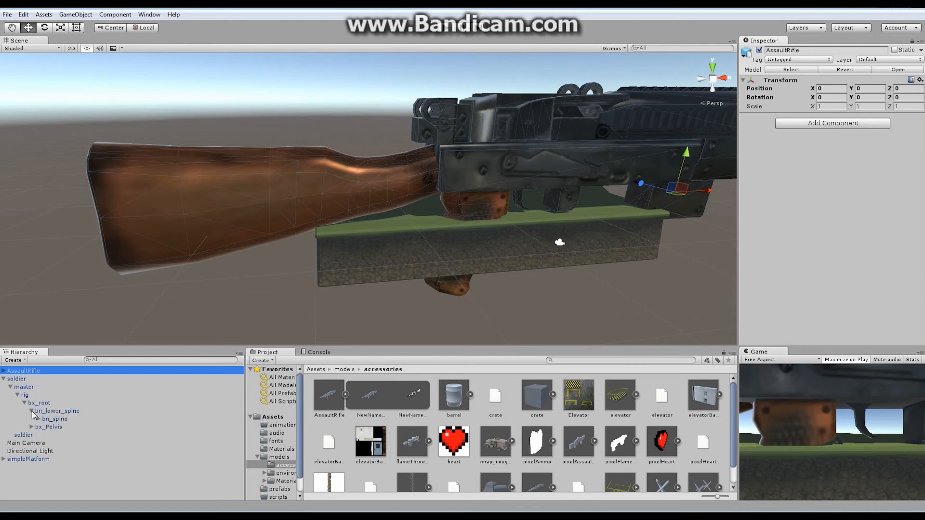
{"action": "left_click", "coordinate": [39, 419]}
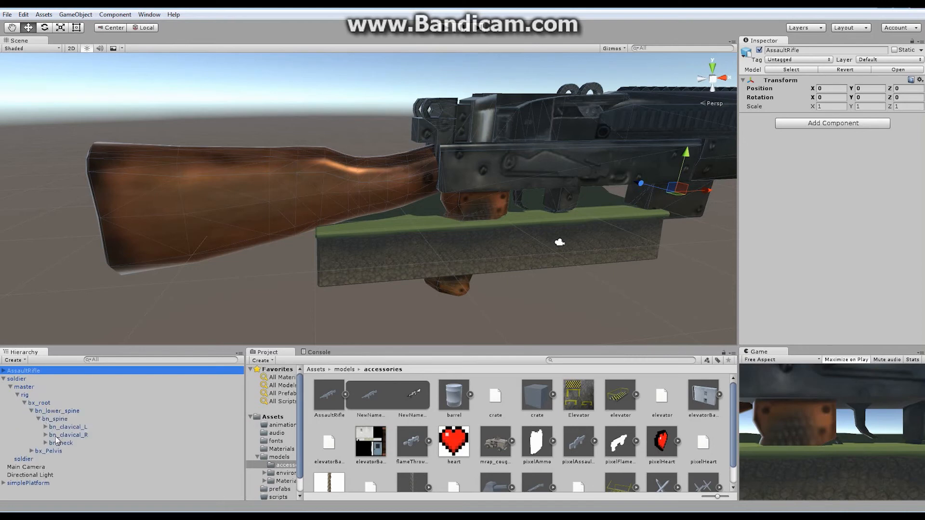
{"action": "left_click", "coordinate": [45, 435]}
{"action": "left_click", "coordinate": [53, 443]}
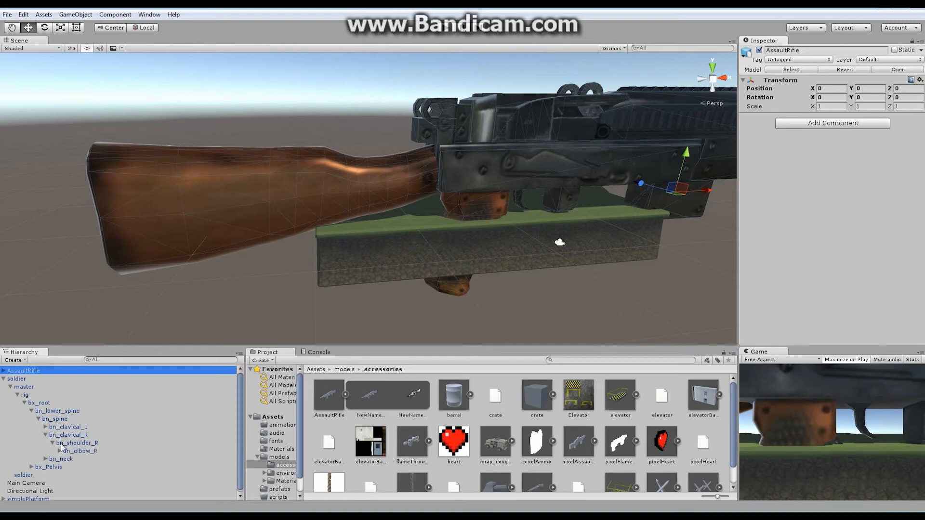
{"action": "left_click", "coordinate": [59, 451]}
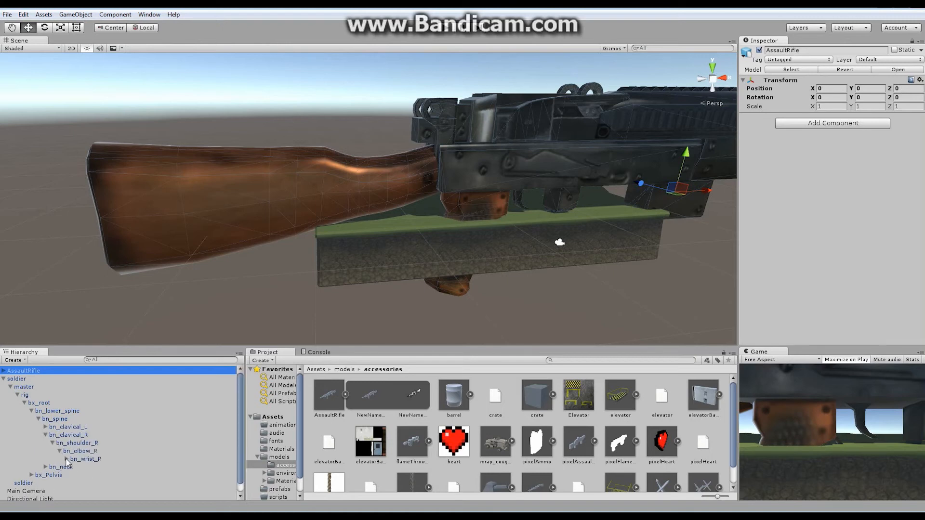
{"action": "left_click", "coordinate": [67, 460]}
{"action": "left_click", "coordinate": [89, 467]}
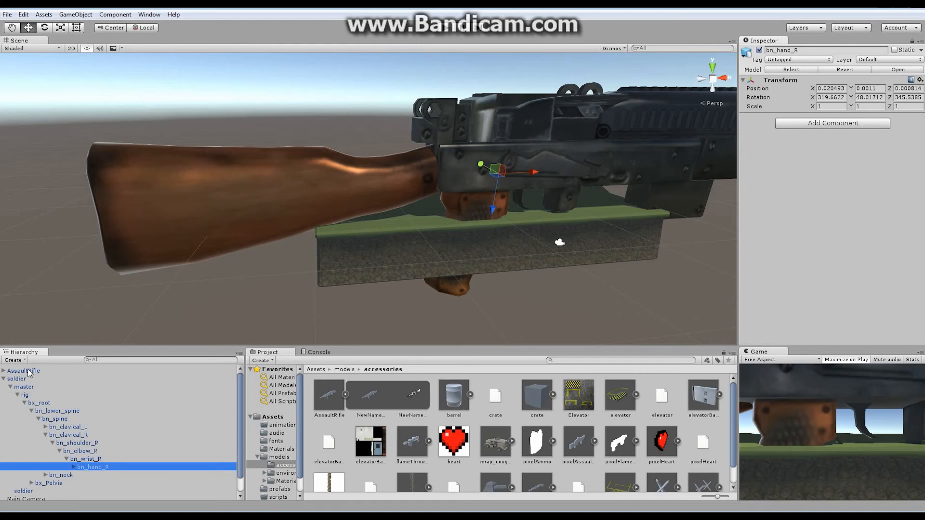
{"action": "left_click_drag", "start_coordinate": [25, 372], "coordinate": [99, 466]}
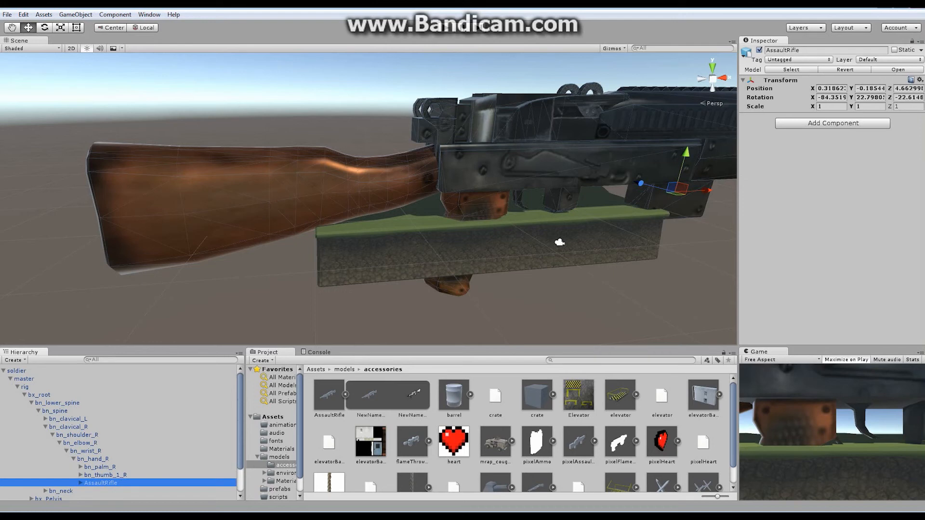
Move the soldier along X to test whether the rifle follows him, and undo the move.
{"action": "left_click", "coordinate": [17, 371]}
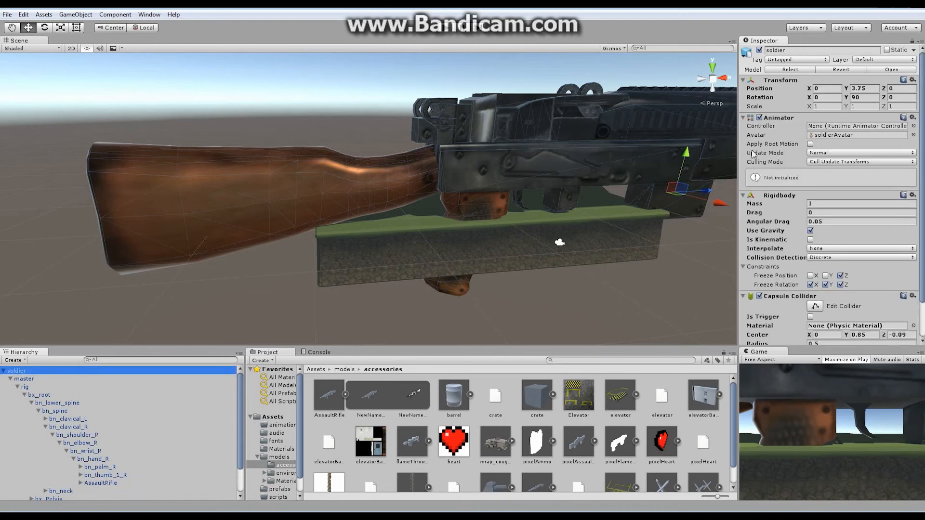
{"action": "left_click_drag", "start_coordinate": [709, 195], "coordinate": [690, 203]}
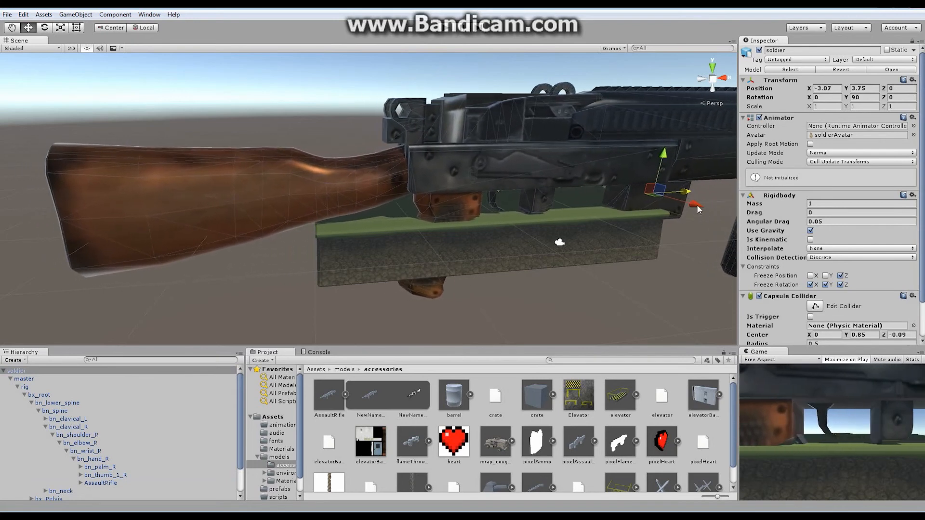
{"action": "key", "text": "ctrl+z"}
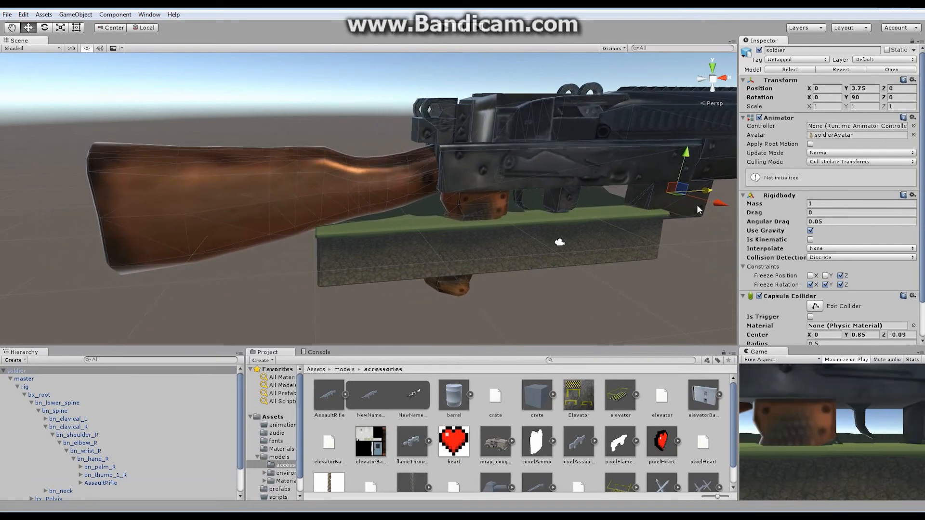
Reset the AssaultRifle's transform relative to the soldier's right hand bone.
{"action": "left_click", "coordinate": [104, 482]}
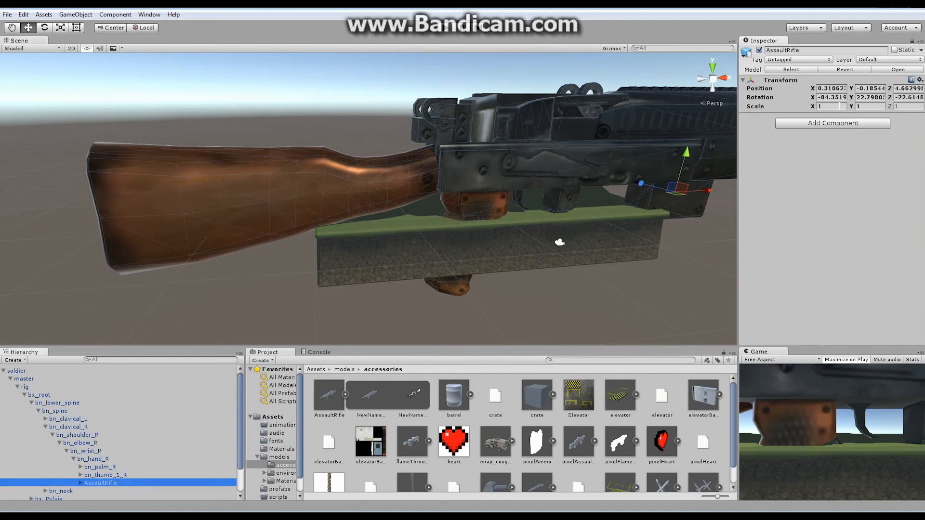
{"action": "left_click", "coordinate": [920, 79]}
{"action": "left_click", "coordinate": [854, 91]}
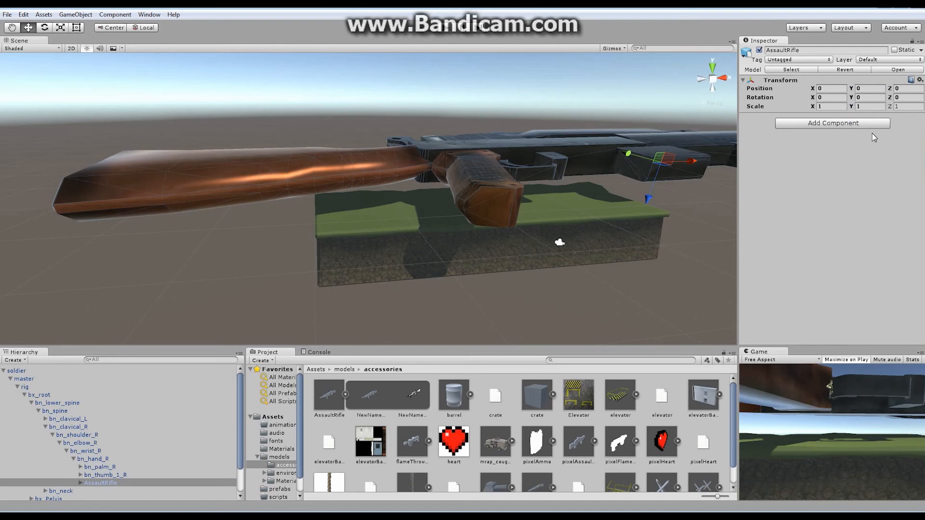
Scale the AssaultRifle down to 0.01 on the X, Y and Z axes.
{"action": "key", "text": "alt"}
{"action": "left_click_drag", "start_coordinate": [637, 138], "coordinate": [439, 195], "text": "alt"}
{"action": "scroll", "coordinate": [540, 219], "scroll_direction": "up", "scroll_amount": 4}
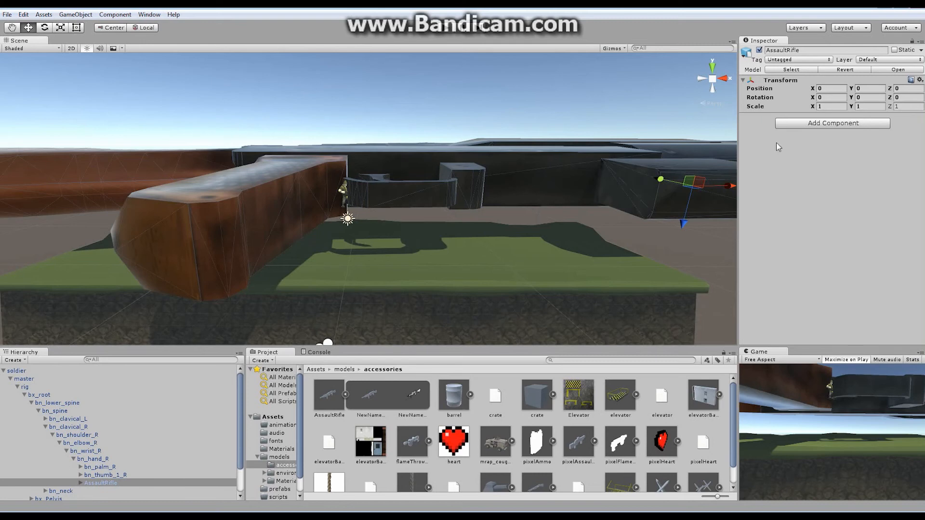
{"action": "left_click", "coordinate": [842, 106]}
{"action": "type", "text": "0.1"}
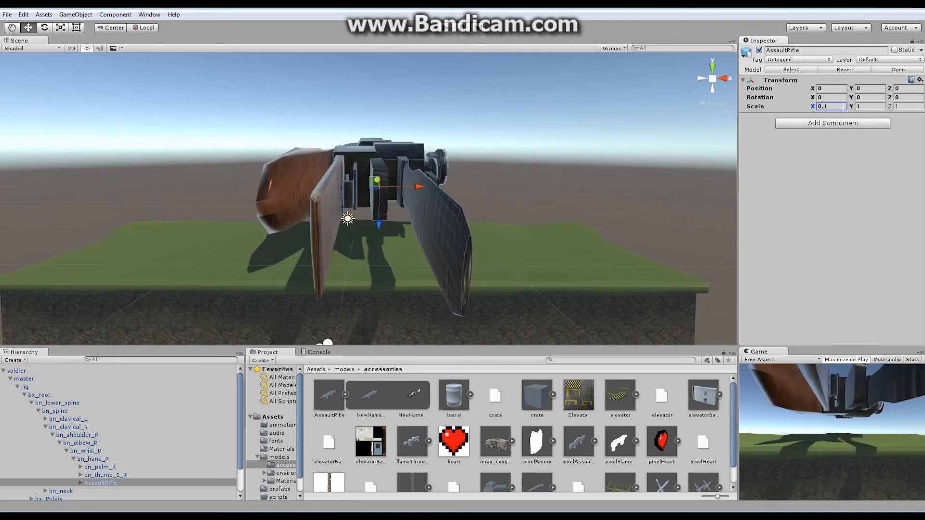
{"action": "left_click", "coordinate": [825, 106]}
{"action": "type", "text": "0"}
{"action": "left_click", "coordinate": [870, 107]}
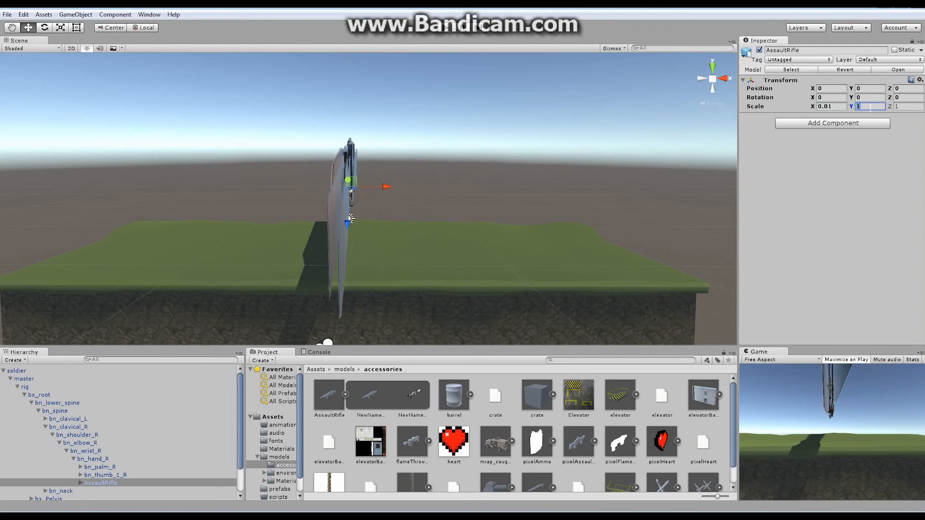
{"action": "type", "text": ".01"}
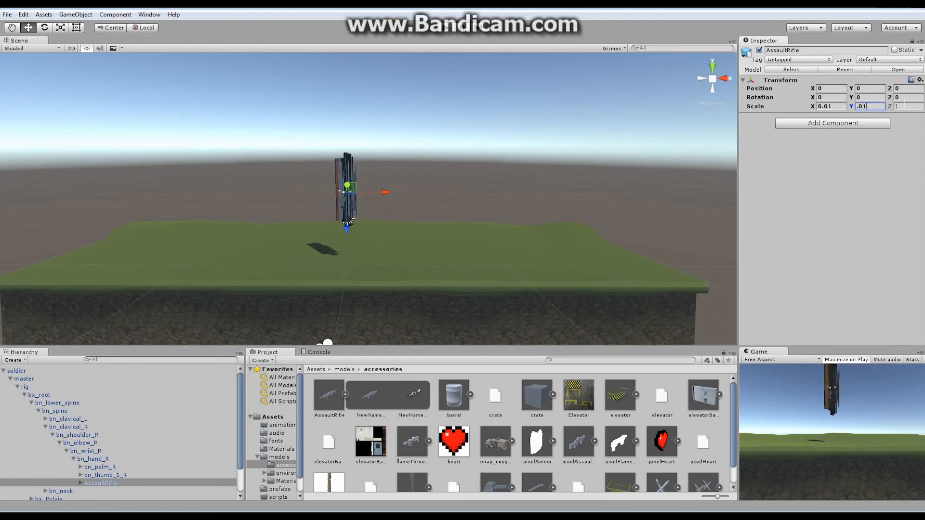
{"action": "type", "text": ".0"}
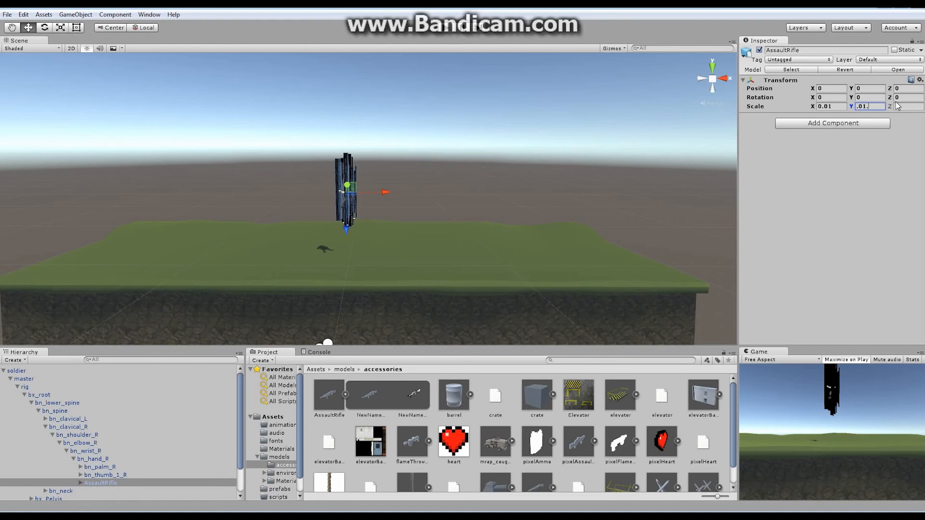
{"action": "left_click", "coordinate": [902, 107]}
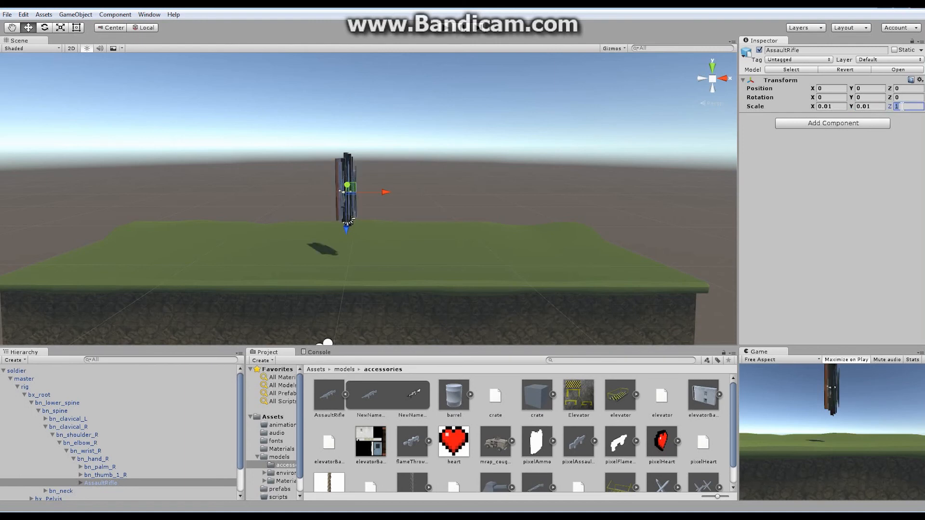
{"action": "type", "text": "0.01"}
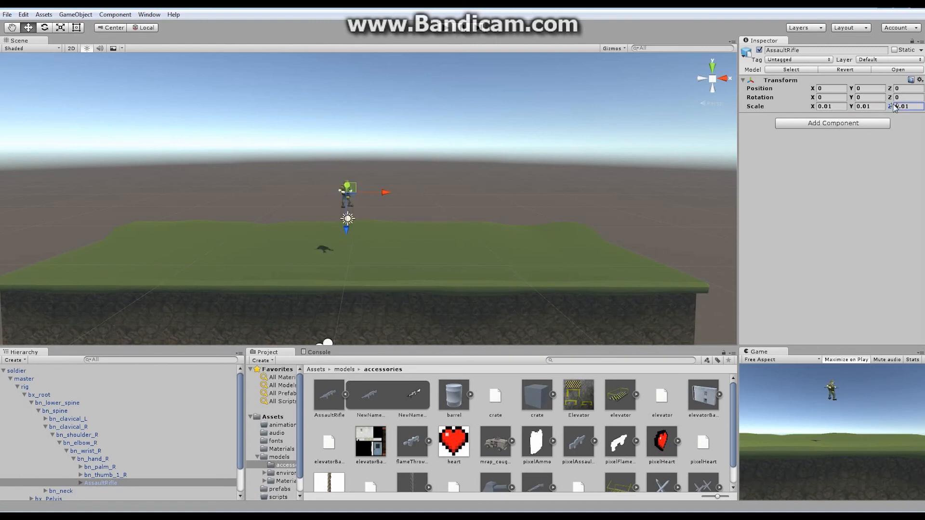
Rotate the AssaultRifle upright in the soldier's hands and set its X rotation to -90.
{"action": "right_click_drag", "start_coordinate": [259, 200], "coordinate": [426, 207], "text": "alt"}
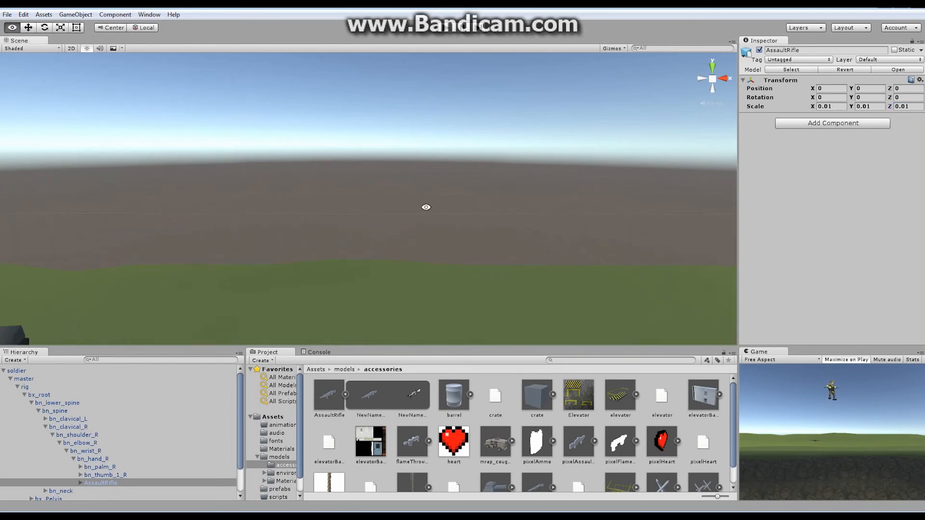
{"action": "middle_click_drag", "start_coordinate": [189, 166], "coordinate": [491, 196], "text": "alt"}
{"action": "right_click_drag", "start_coordinate": [510, 200], "coordinate": [456, 201], "text": "alt"}
{"action": "middle_click_drag", "start_coordinate": [526, 192], "coordinate": [226, 193], "text": "alt"}
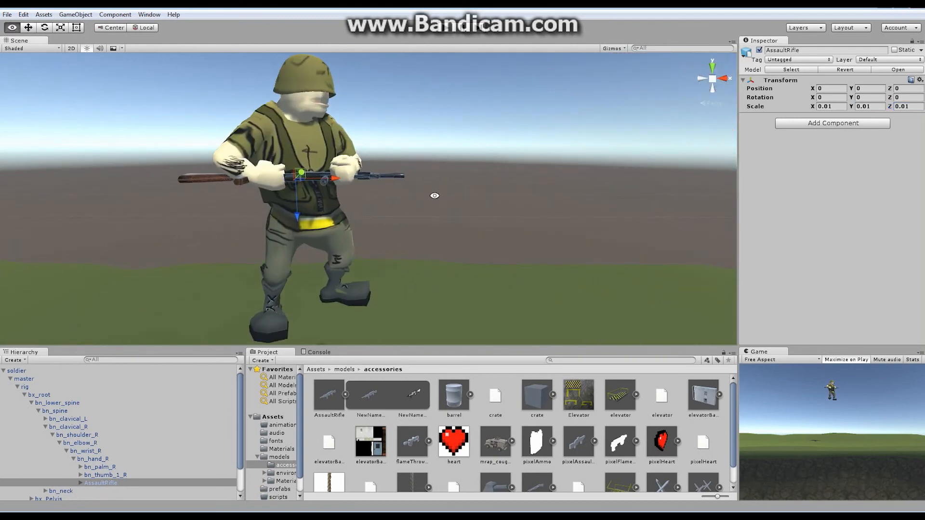
{"action": "right_click_drag", "start_coordinate": [421, 210], "coordinate": [436, 215], "text": "alt"}
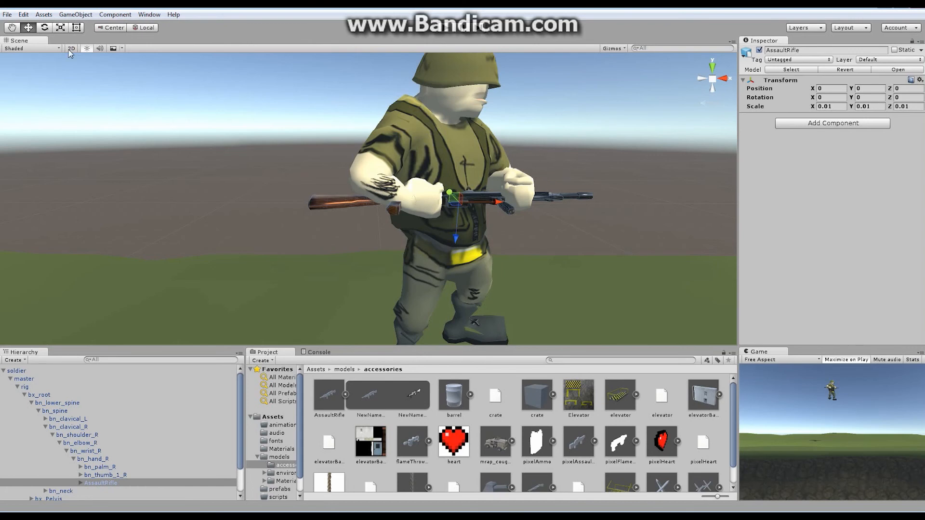
{"action": "left_click", "coordinate": [44, 28]}
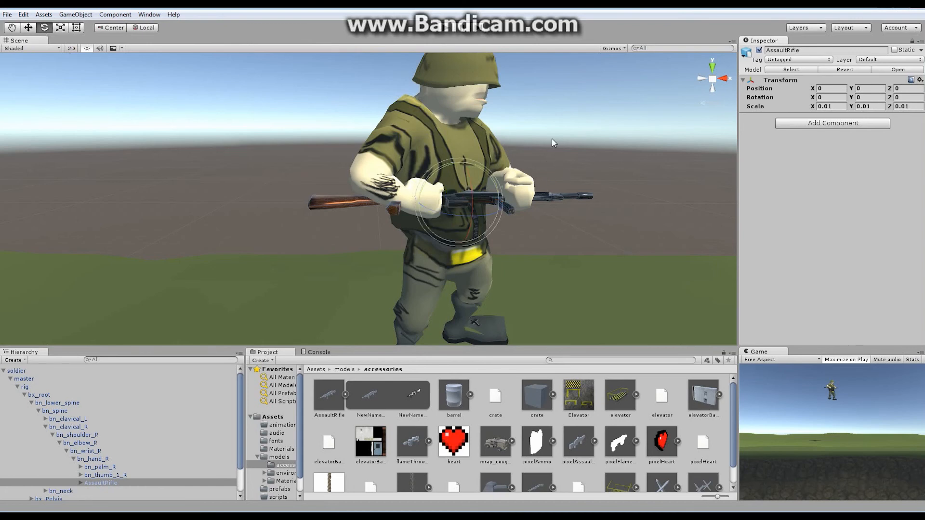
{"action": "left_click_drag", "start_coordinate": [465, 167], "coordinate": [468, 212]}
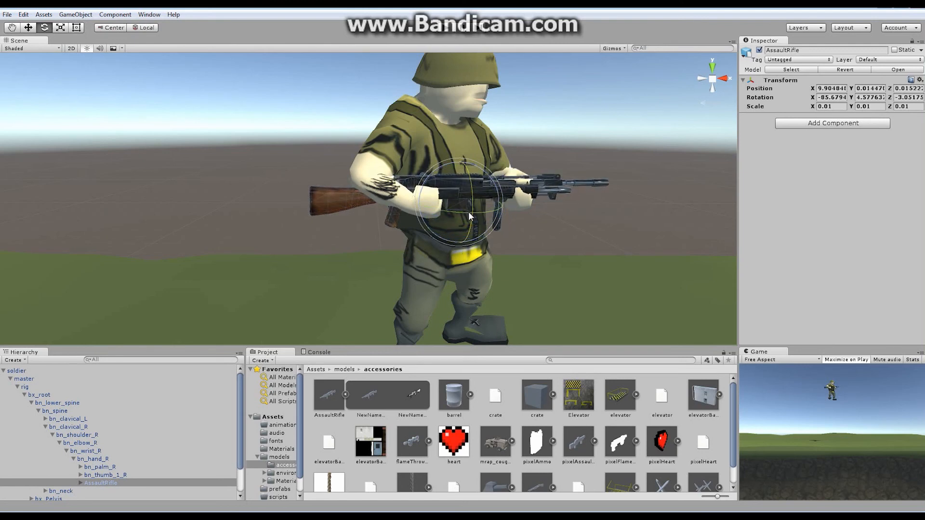
{"action": "left_click", "coordinate": [823, 98]}
{"action": "type", "text": "-90"}
{"action": "key", "text": "Return"}
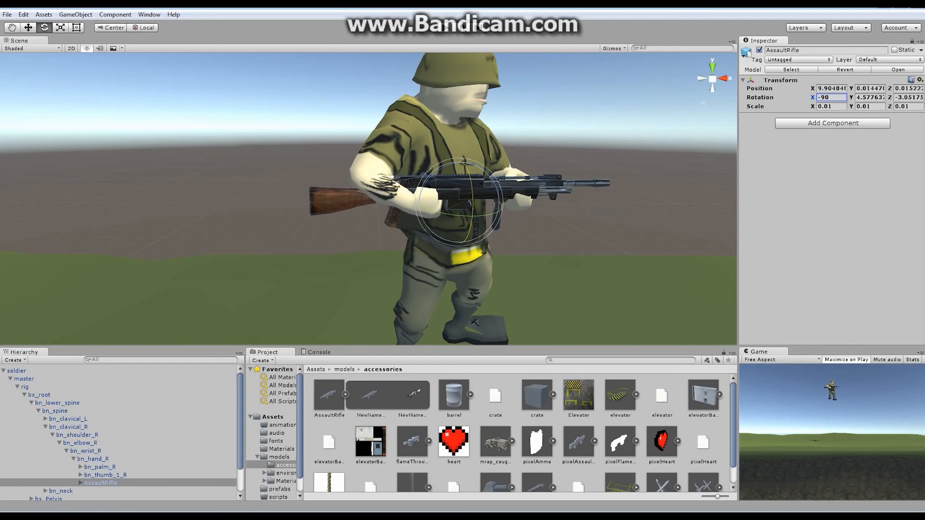
Set the AssaultRifle's X, Y and Z position to 0.
{"action": "key", "text": "alt"}
{"action": "left_click_drag", "start_coordinate": [538, 158], "coordinate": [527, 152], "text": "alt"}
{"action": "scroll", "coordinate": [496, 157], "scroll_direction": "up", "scroll_amount": 3}
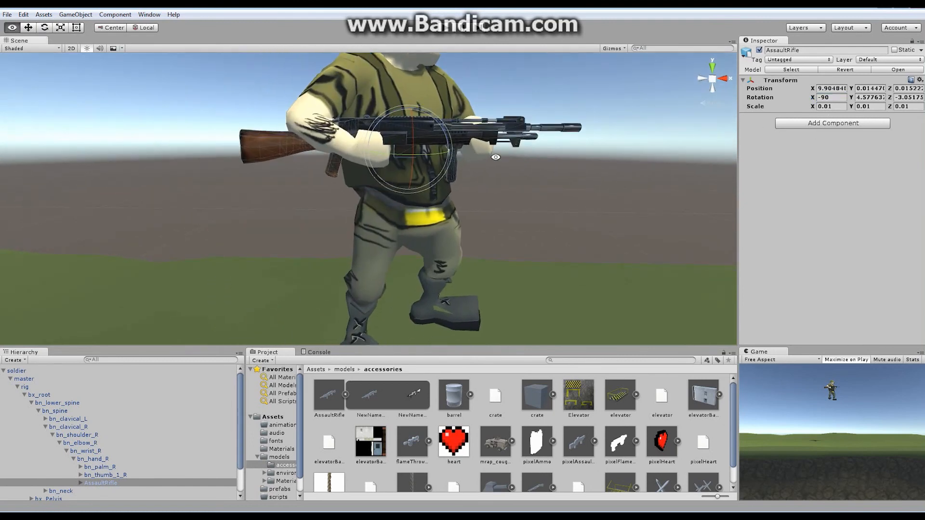
{"action": "left_click", "coordinate": [833, 88]}
{"action": "type", "text": "0"}
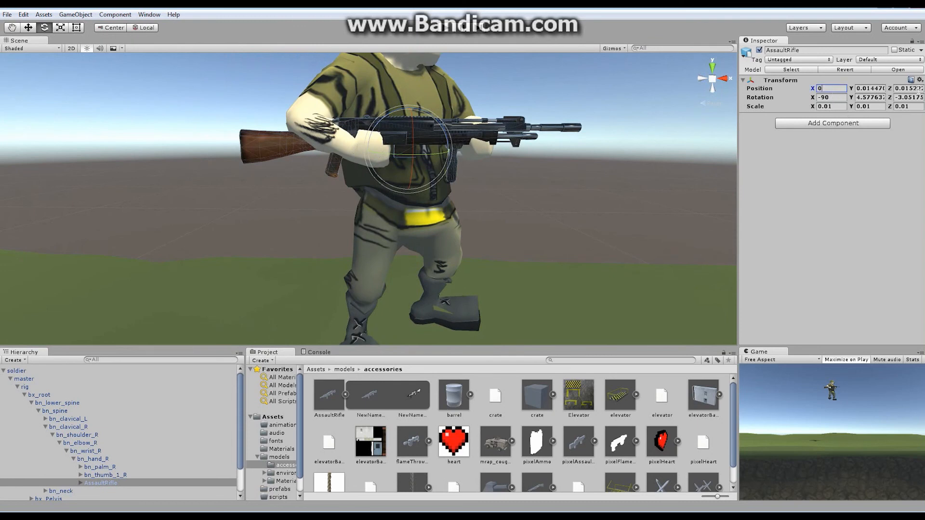
{"action": "left_click", "coordinate": [879, 88]}
{"action": "type", "text": "0"}
{"action": "left_click", "coordinate": [915, 89]}
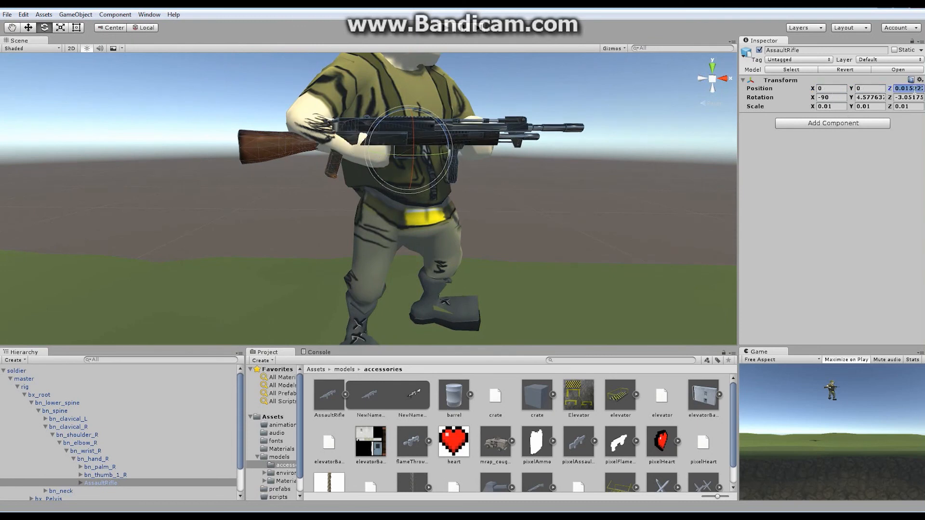
{"action": "type", "text": "0"}
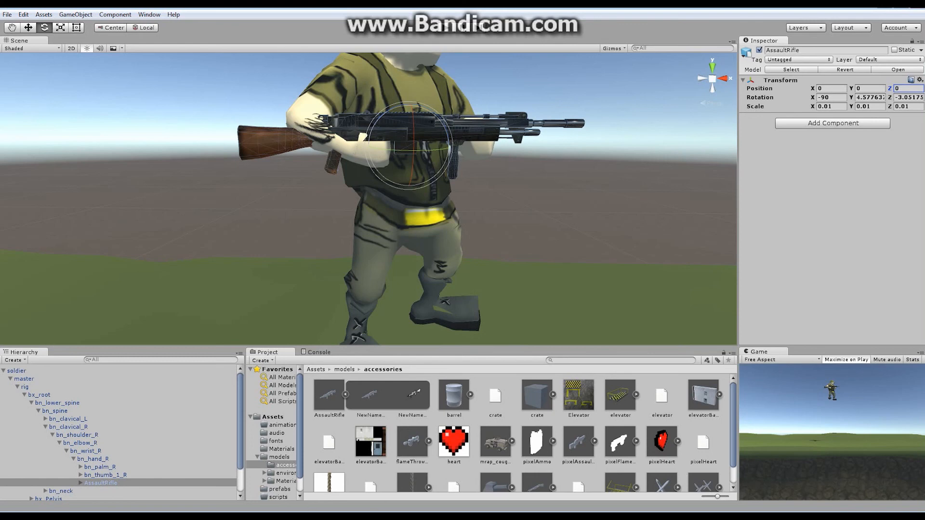
Move the AssaultRifle's child mesh NewName_Bone along its X axis to about 14.7 and check the placement from the soldier's front.
{"action": "left_click", "coordinate": [81, 483]}
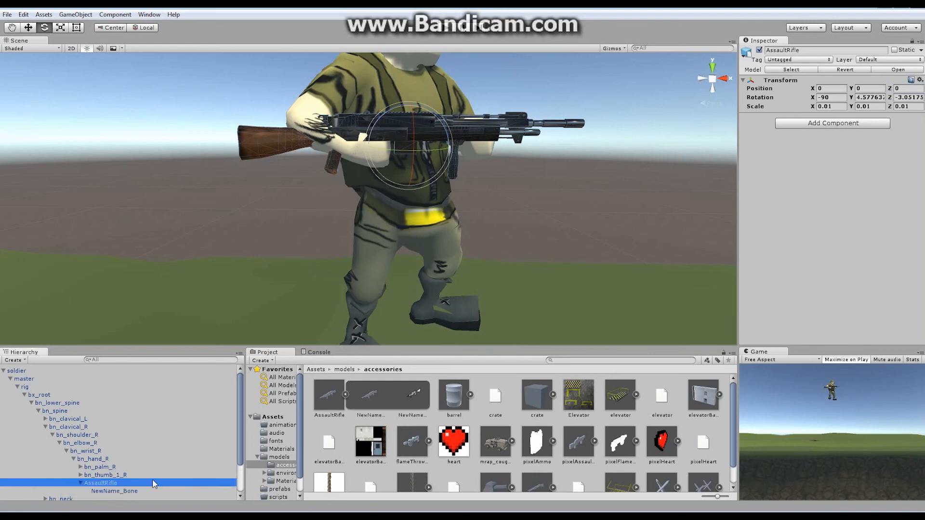
{"action": "left_click", "coordinate": [123, 492]}
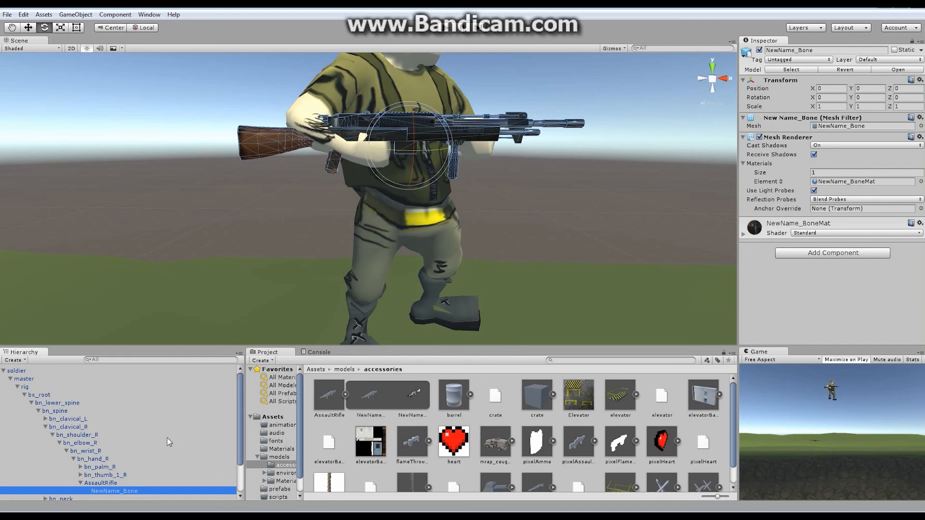
{"action": "left_click", "coordinate": [30, 27]}
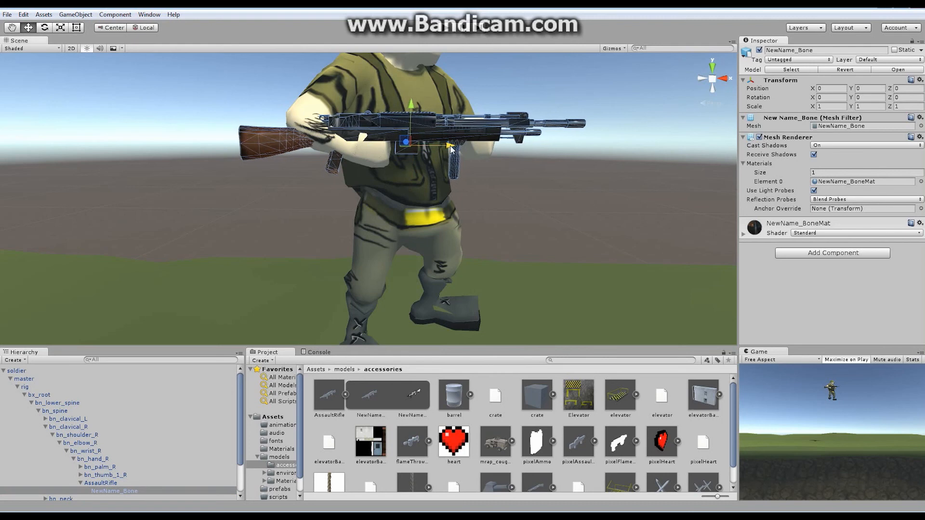
{"action": "left_click_drag", "start_coordinate": [449, 149], "coordinate": [295, 197]}
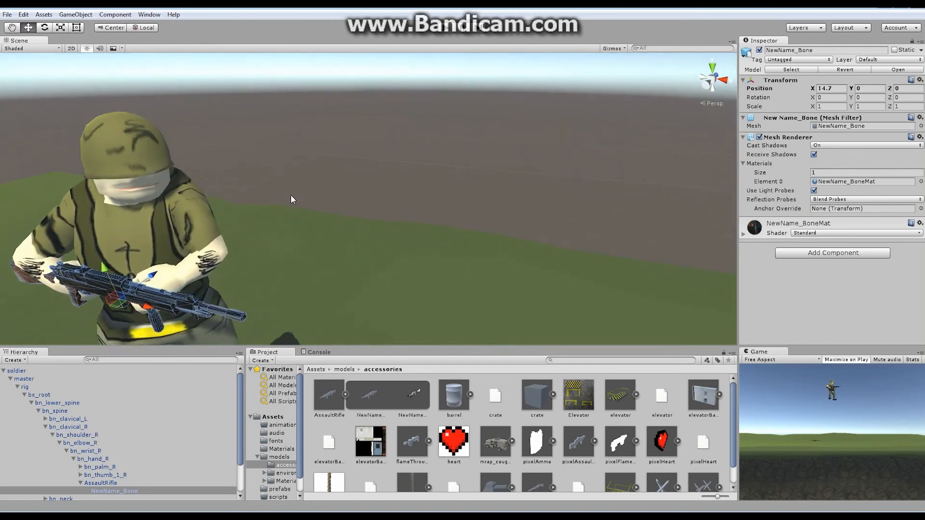
{"action": "key", "text": "f"}
{"action": "left_click_drag", "start_coordinate": [581, 148], "coordinate": [549, 171], "text": "alt"}
{"action": "scroll", "coordinate": [549, 171], "scroll_direction": "up", "scroll_amount": 5, "text": "alt"}
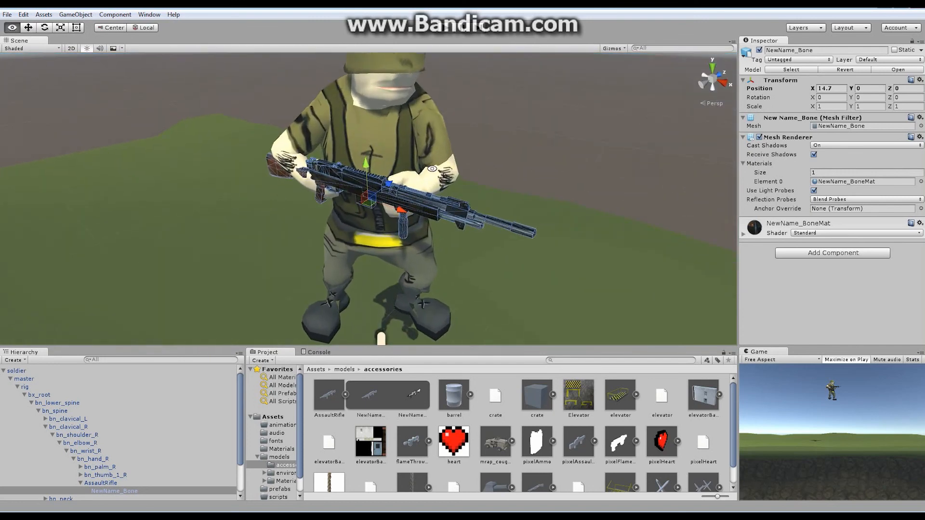
Move the rifle mesh NewName_Bone into the soldier's grip, at about X 10.4, Y 5.6 and Z 4.7.
{"action": "left_click_drag", "start_coordinate": [339, 176], "coordinate": [293, 188], "text": "alt"}
{"action": "left_click_drag", "start_coordinate": [399, 186], "coordinate": [508, 143]}
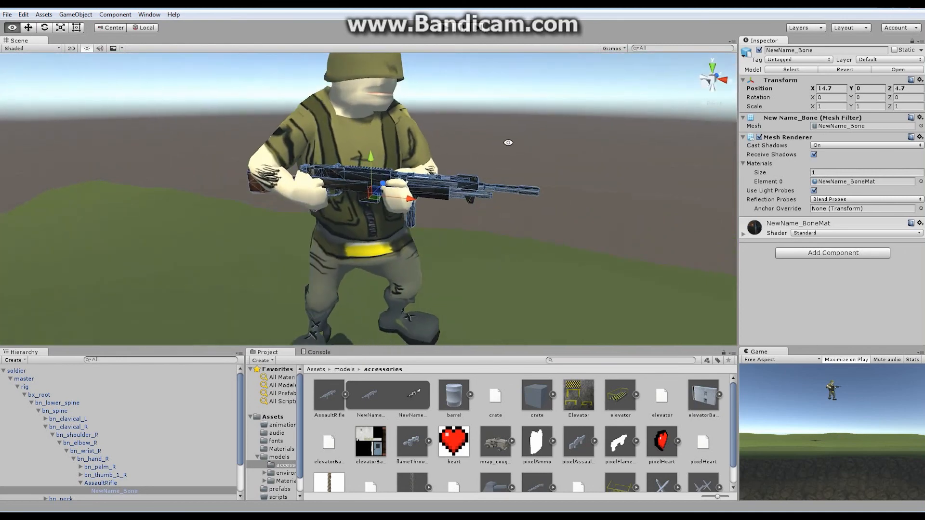
{"action": "scroll", "coordinate": [508, 143], "scroll_direction": "up", "scroll_amount": 5}
{"action": "left_click_drag", "start_coordinate": [367, 154], "coordinate": [433, 191]}
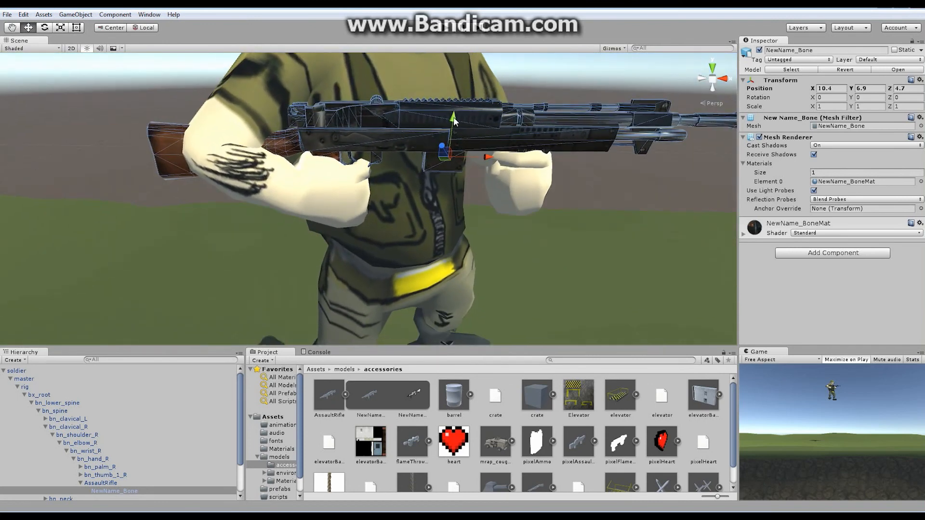
{"action": "left_click_drag", "start_coordinate": [453, 118], "coordinate": [455, 126]}
{"action": "left_click_drag", "start_coordinate": [541, 153], "coordinate": [461, 127], "text": "alt"}
{"action": "scroll", "coordinate": [562, 151], "scroll_direction": "down", "scroll_amount": 4, "text": "alt"}
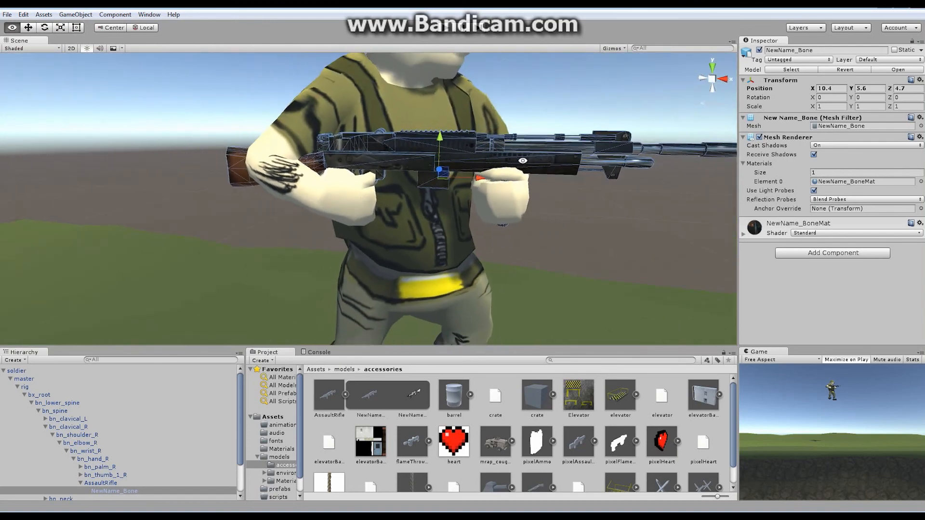
{"action": "left_click_drag", "start_coordinate": [468, 173], "coordinate": [463, 208], "text": "alt"}
{"action": "scroll", "coordinate": [525, 217], "scroll_direction": "down", "scroll_amount": 5, "text": "alt"}
{"action": "scroll", "coordinate": [559, 207], "scroll_direction": "up", "scroll_amount": 5, "text": "alt"}
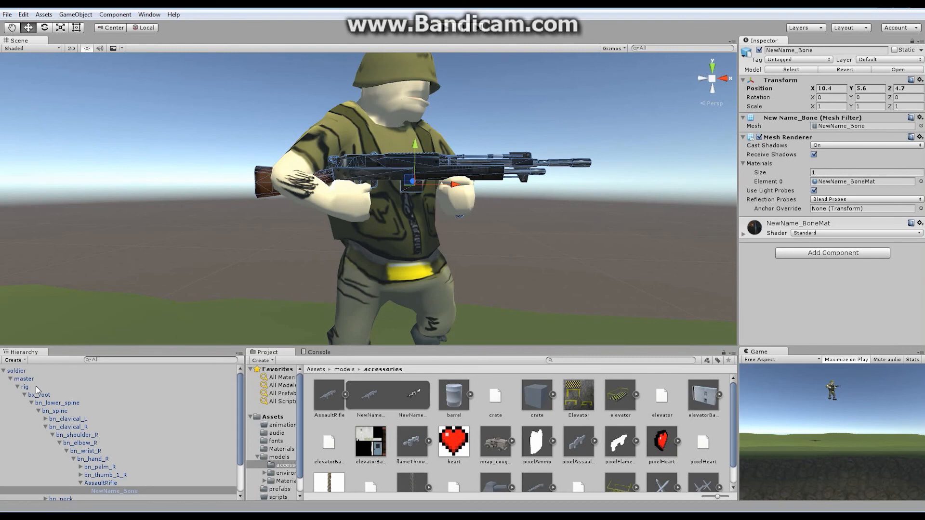
Collapse the soldier's master bone hierarchy and run the game to test the soldier holding the rifle.
{"action": "left_click", "coordinate": [11, 379]}
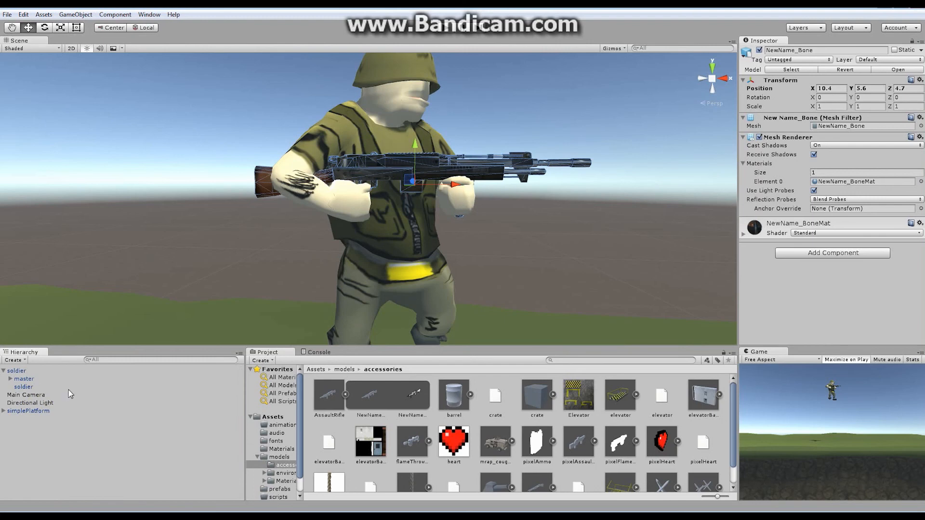
{"action": "scroll", "coordinate": [463, 187], "scroll_direction": "down", "scroll_amount": 5, "text": "alt"}
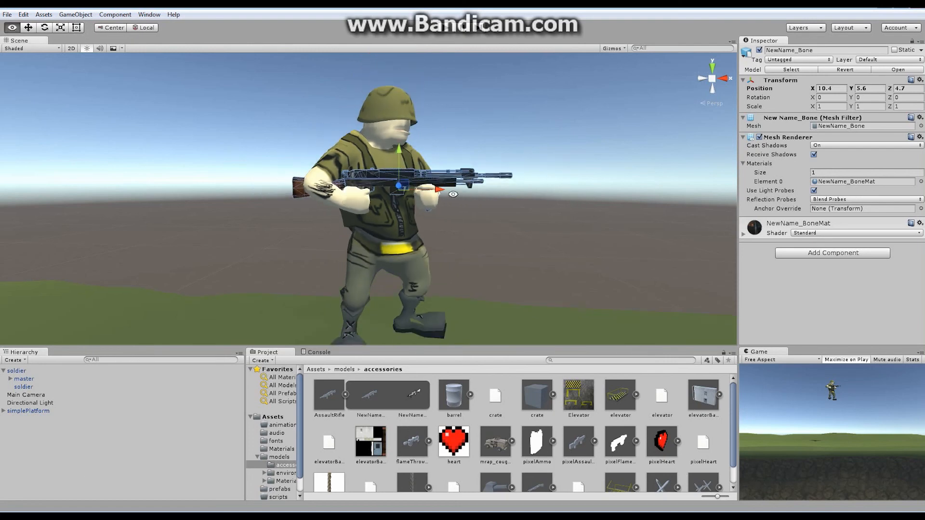
{"action": "mouse_move", "coordinate": [454, 188]}
{"action": "left_mouse_down", "text": "alt"}
{"action": "mouse_move", "coordinate": [380, 191]}
{"action": "mouse_move", "coordinate": [457, 183]}
{"action": "left_mouse_up", "text": "alt"}
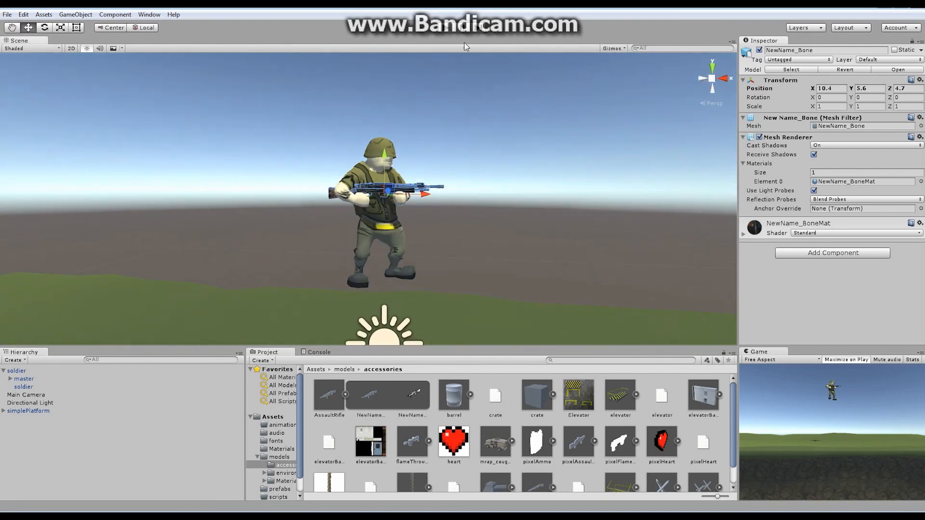
{"action": "left_click", "coordinate": [448, 29]}
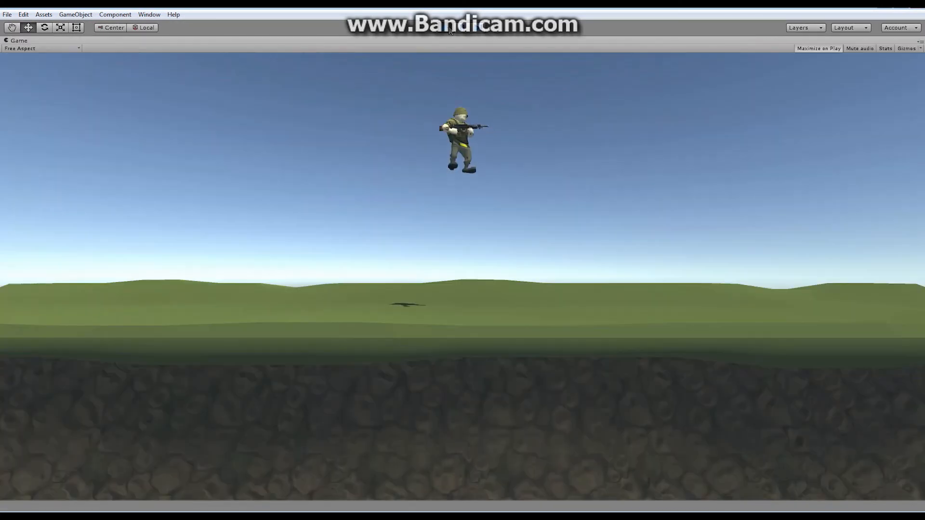